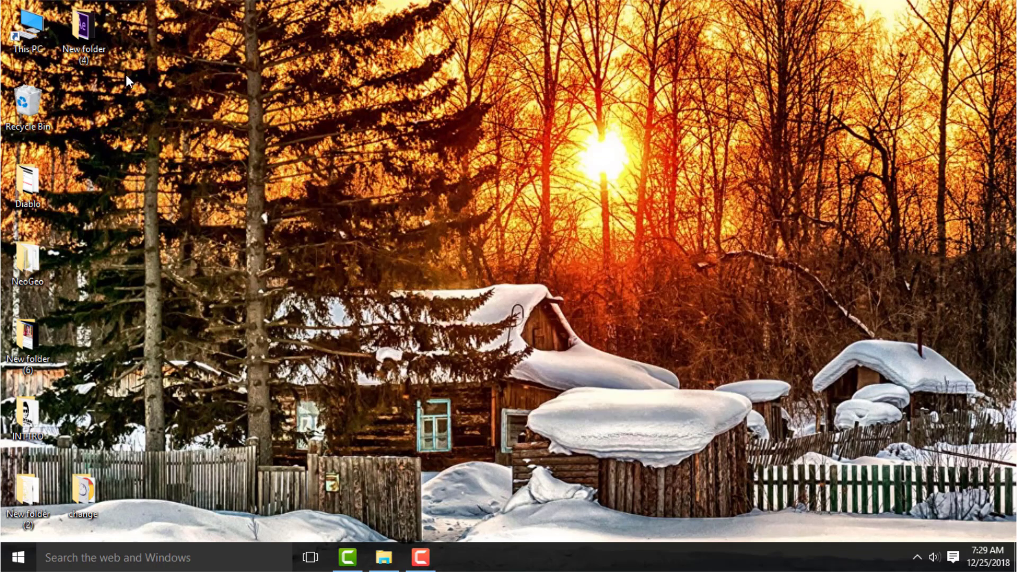
In New folder (4), extract the INTRO #6 archive with WinRAR into an INTRO #6 folder.
double_click(99, 55)
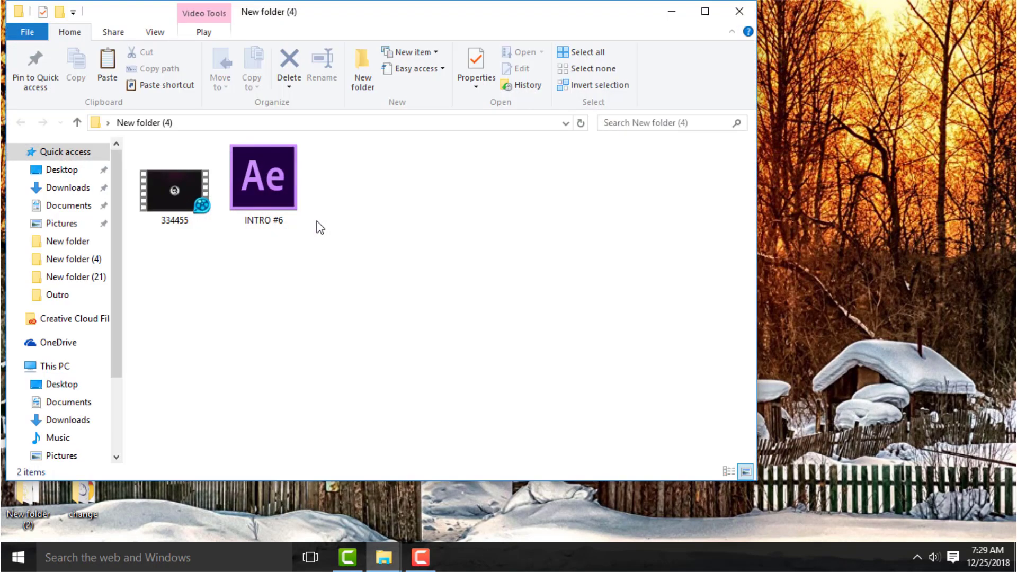
right_click(270, 181)
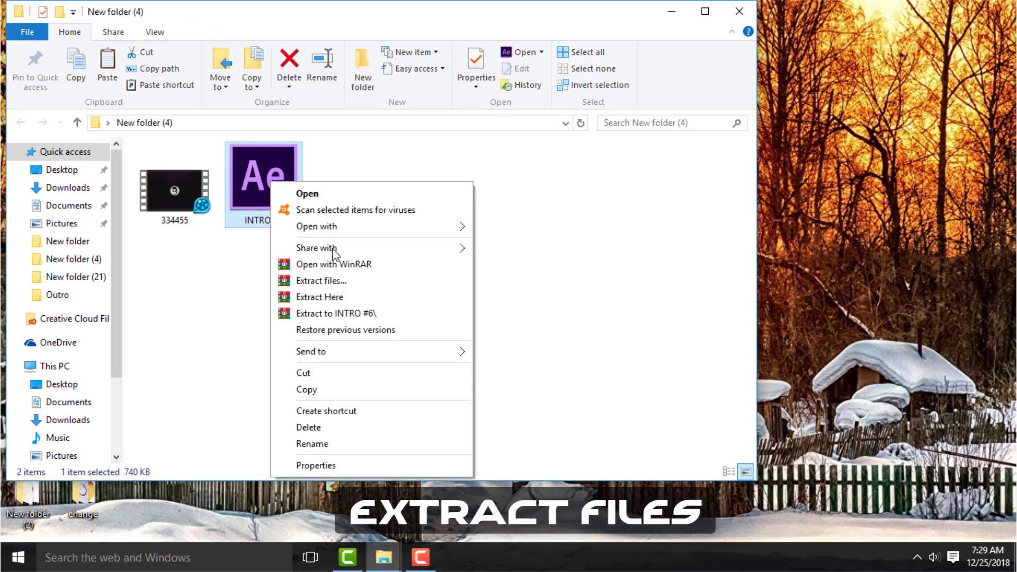
click(332, 280)
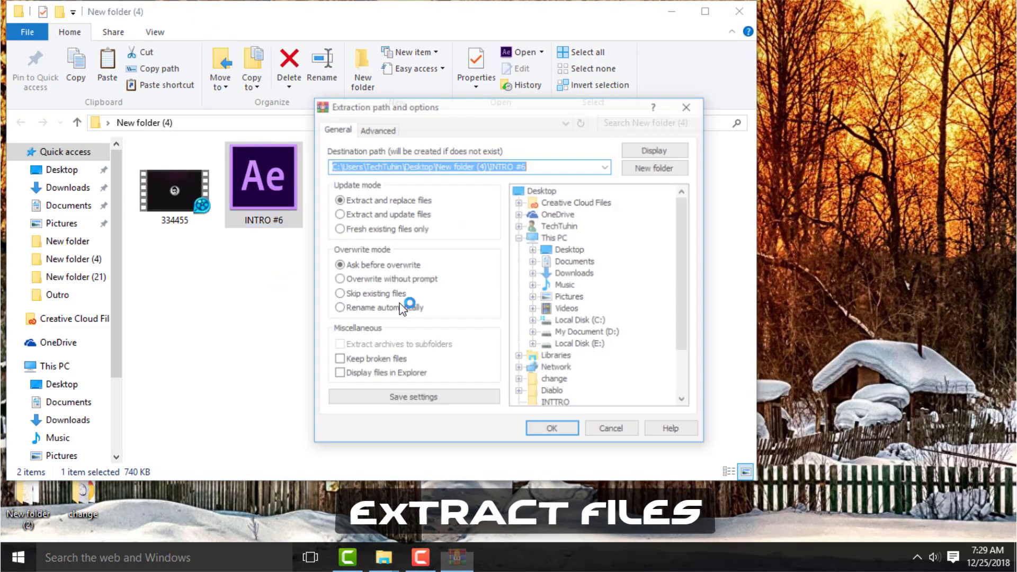
click(561, 429)
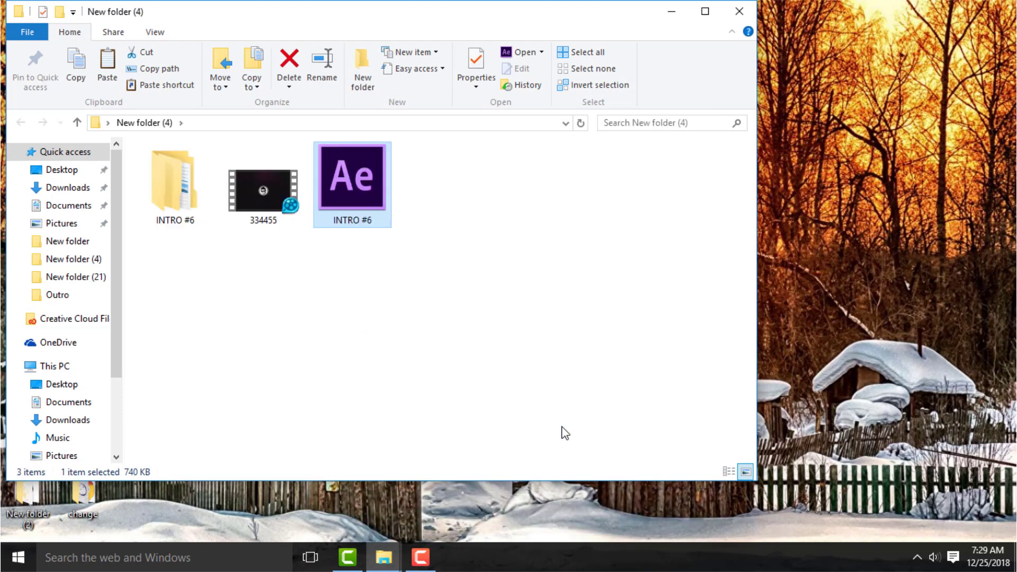
click(482, 379)
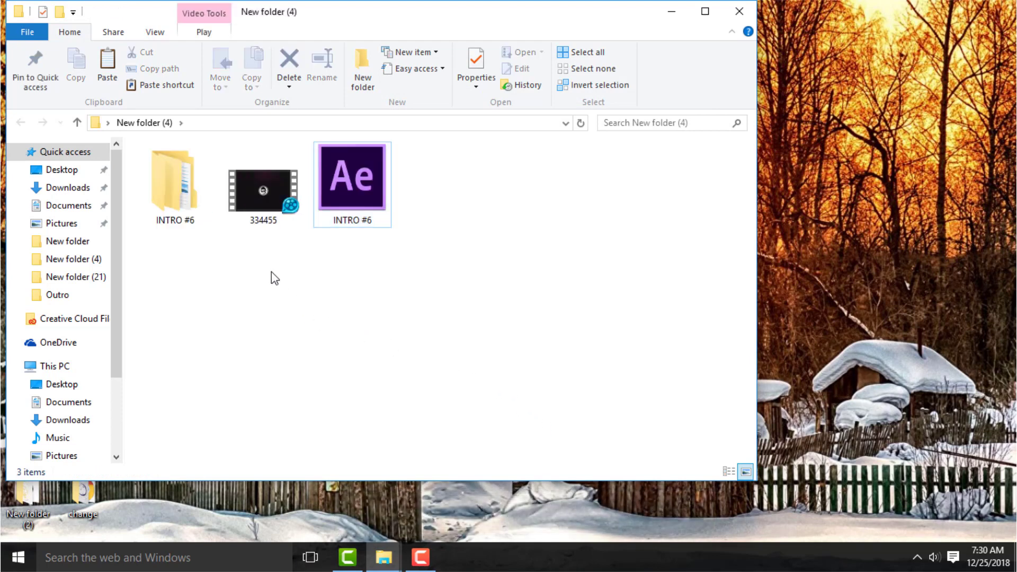
Open new.aep from the nested INTRO #6 folders, then minimize Explorer.
double_click(202, 218)
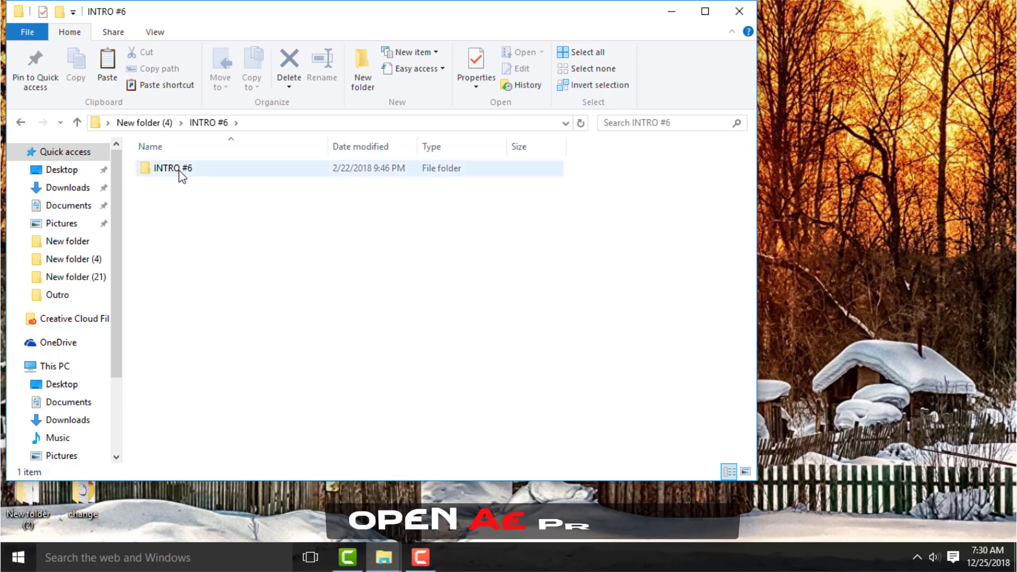
double_click(179, 170)
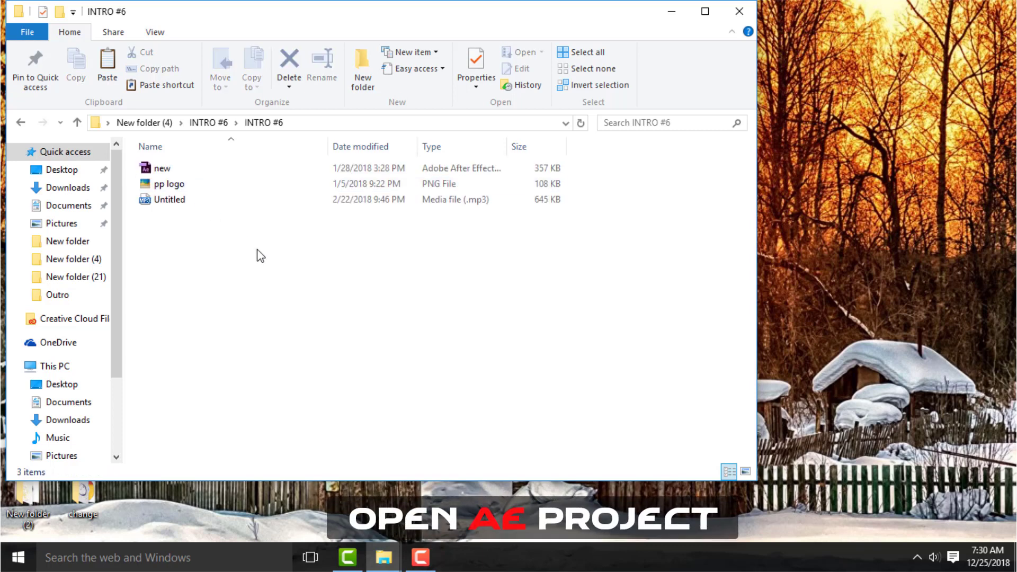
double_click(166, 170)
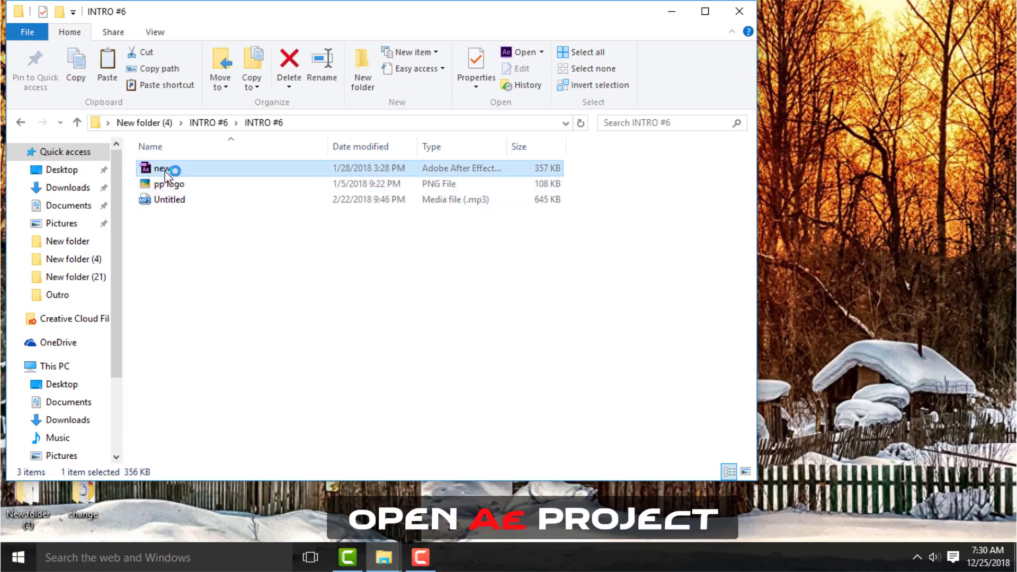
click(666, 15)
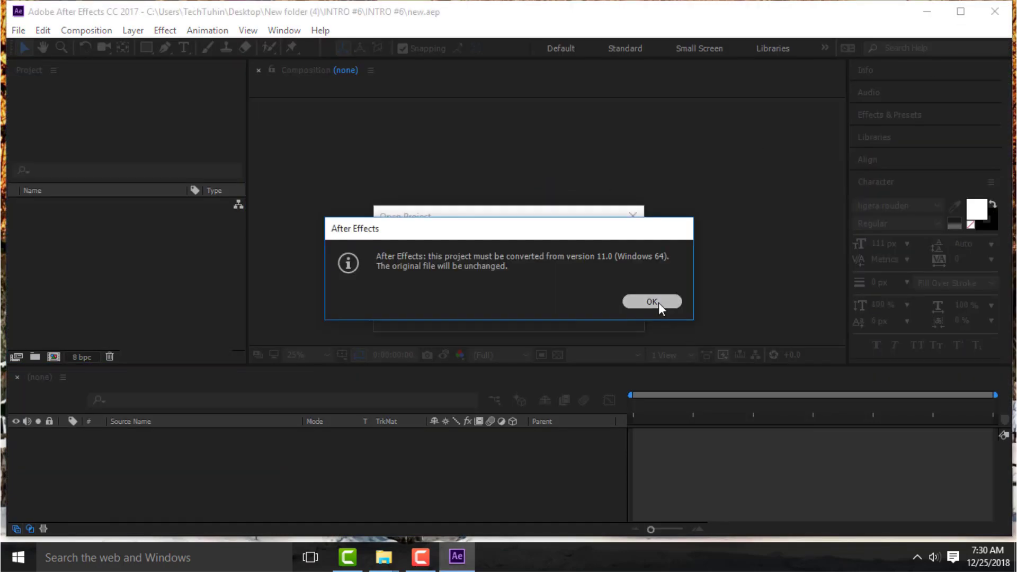
Accept the conversion and missing-file alerts, maximize After Effects, and preview Comp 1 at 50% zoom.
click(659, 303)
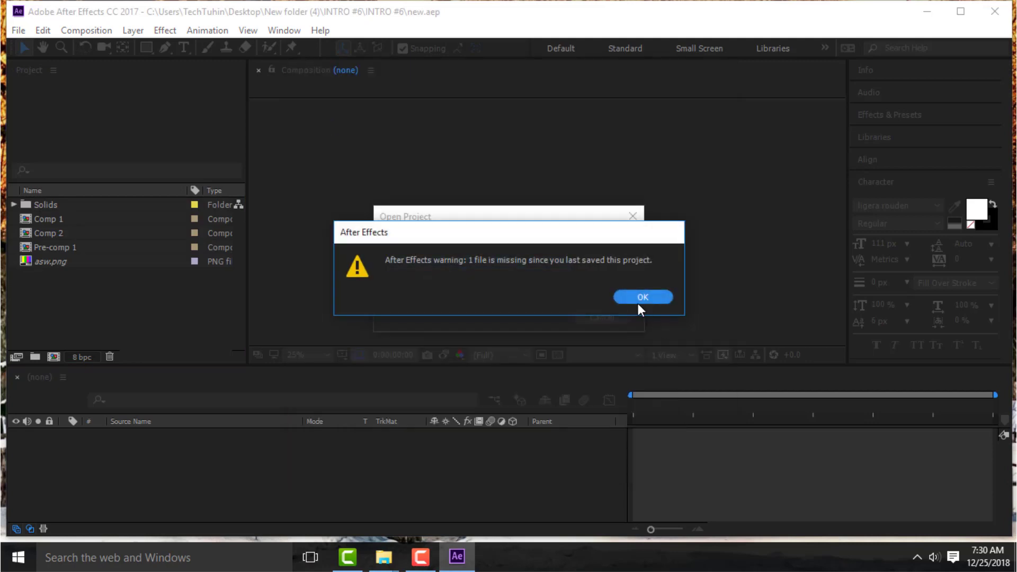
click(641, 295)
click(961, 11)
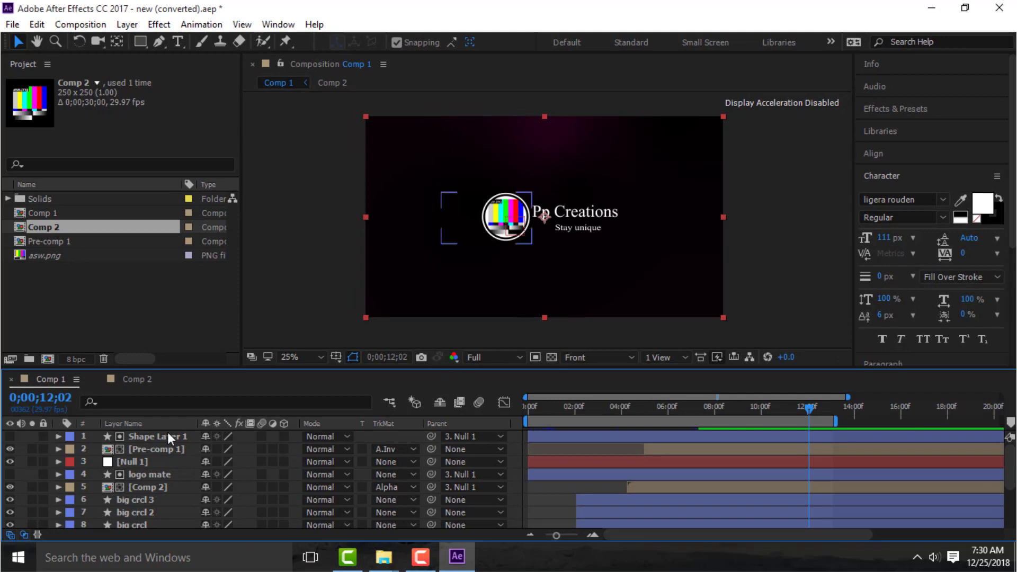
mouse_move(637, 412)
mouse_down()
mouse_move(805, 418)
mouse_move(574, 411)
mouse_move(675, 418)
mouse_up()
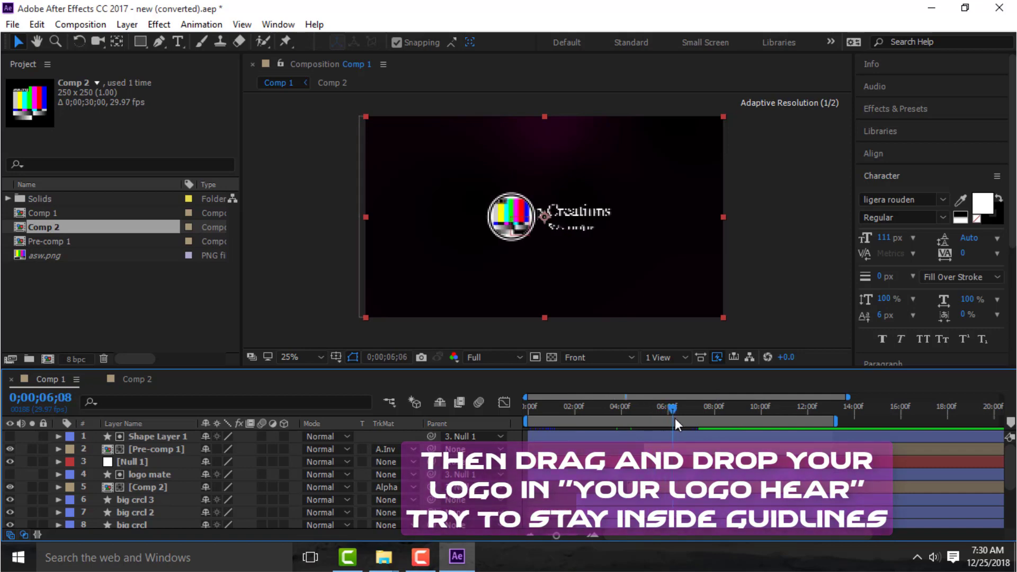
key(period)
key(period)
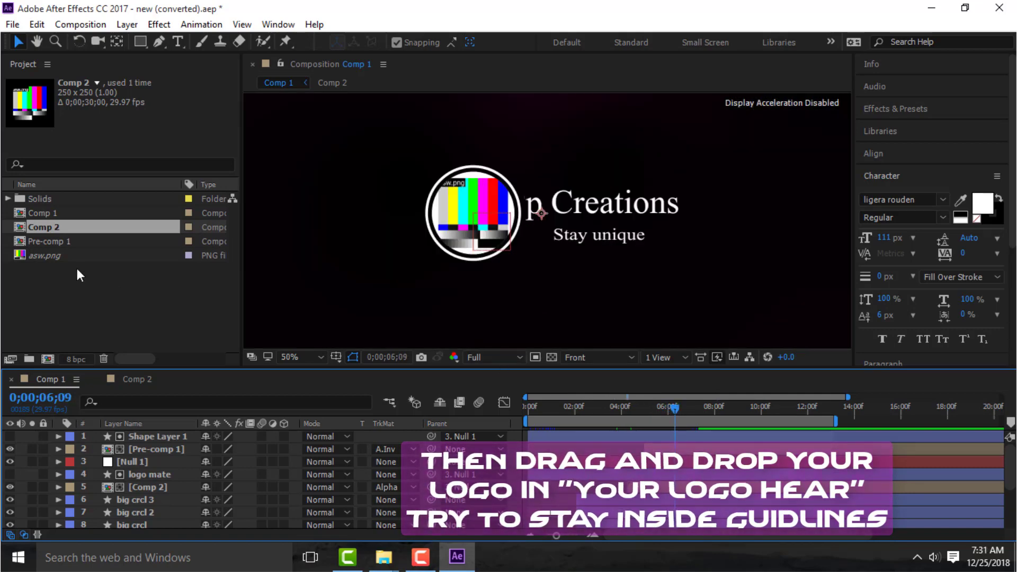
Replace the asw.png placeholder footage with PNG+JPEG=000000.png.
click(40, 256)
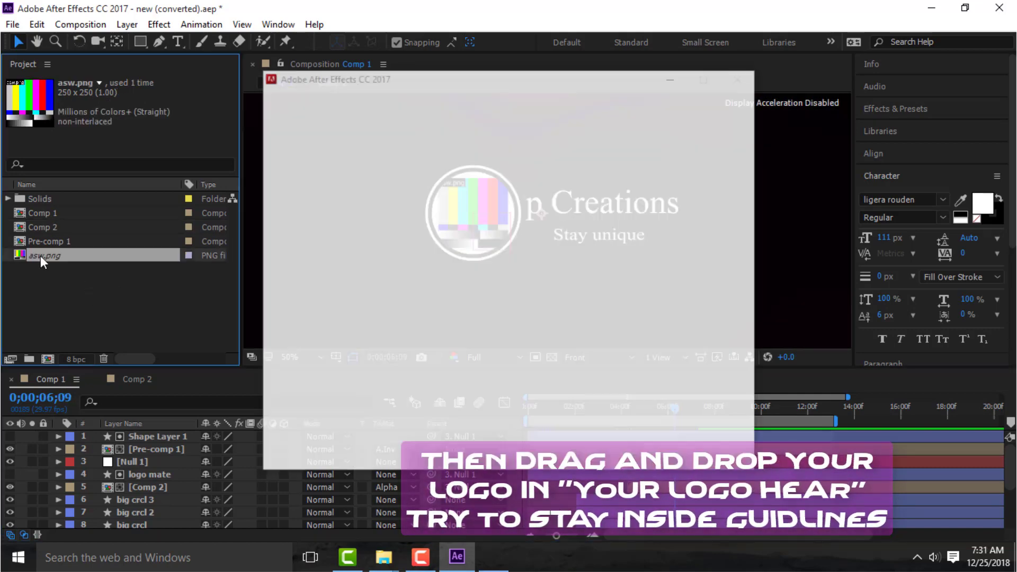
key(Return)
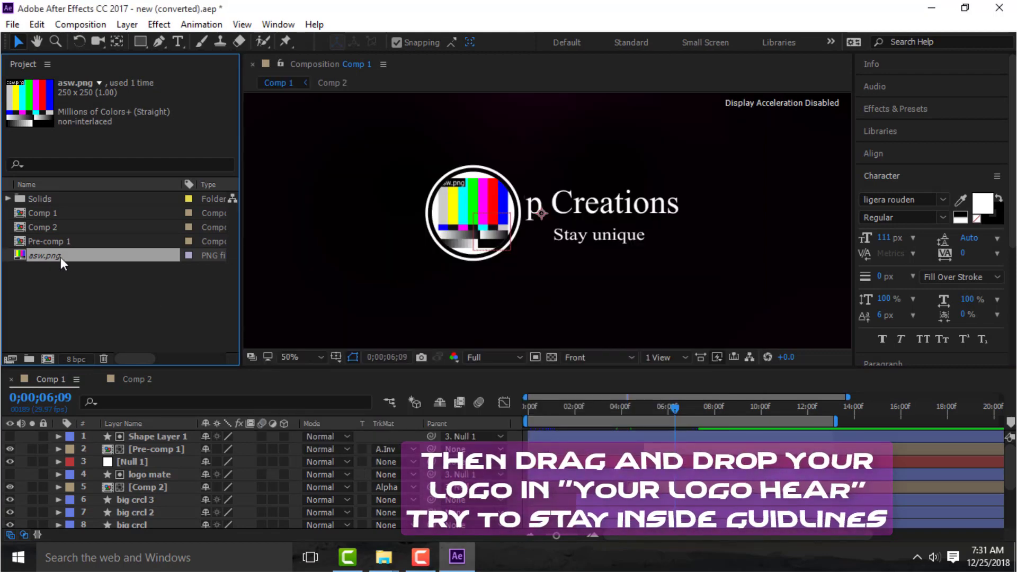
key(ctrl+h)
double_click(451, 222)
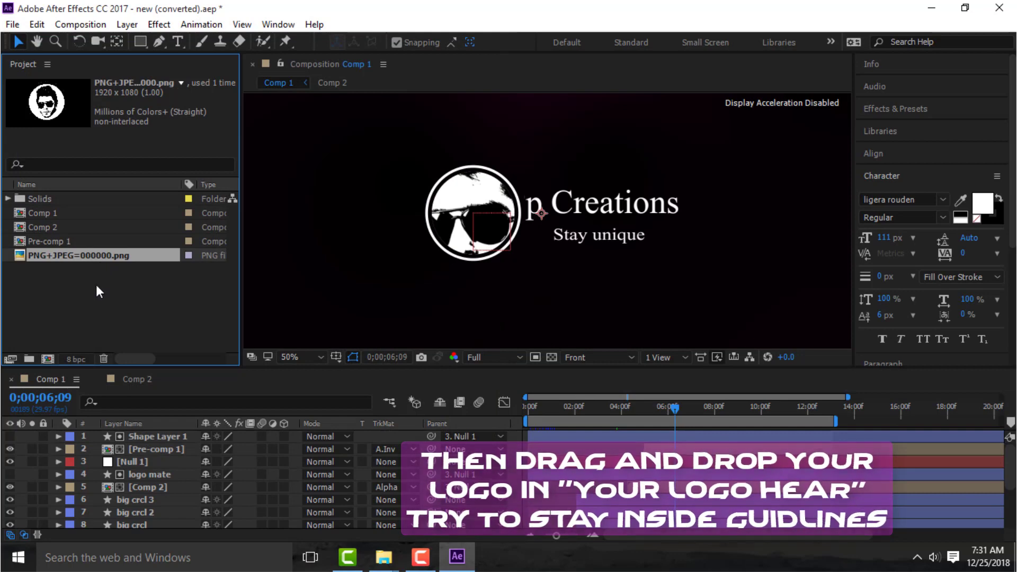
Preview the new logo footage, then return to Comp 1 and select the logo layer.
double_click(68, 257)
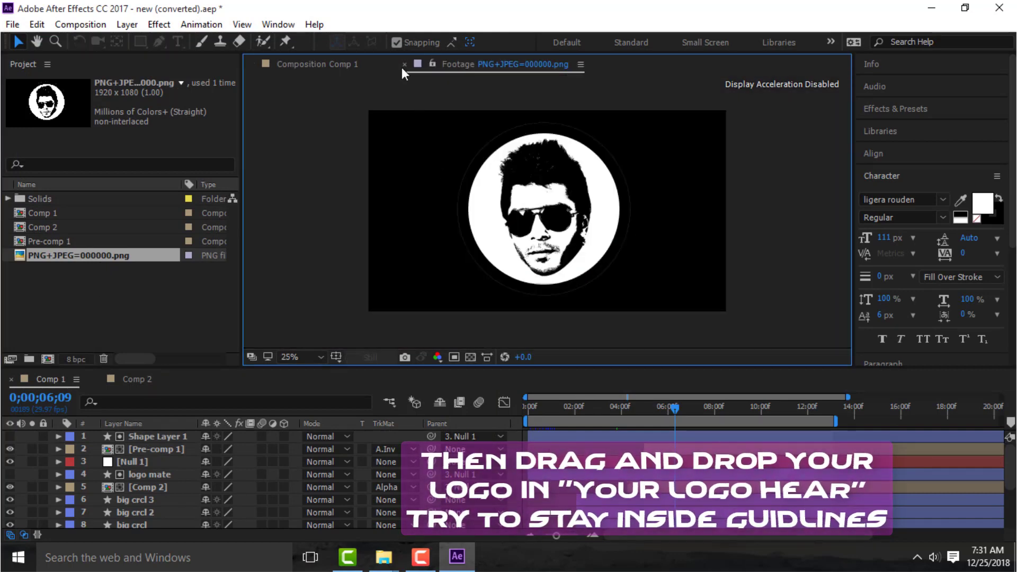
click(404, 64)
scroll(496, 228, down, 3)
scroll(585, 285, up, 1)
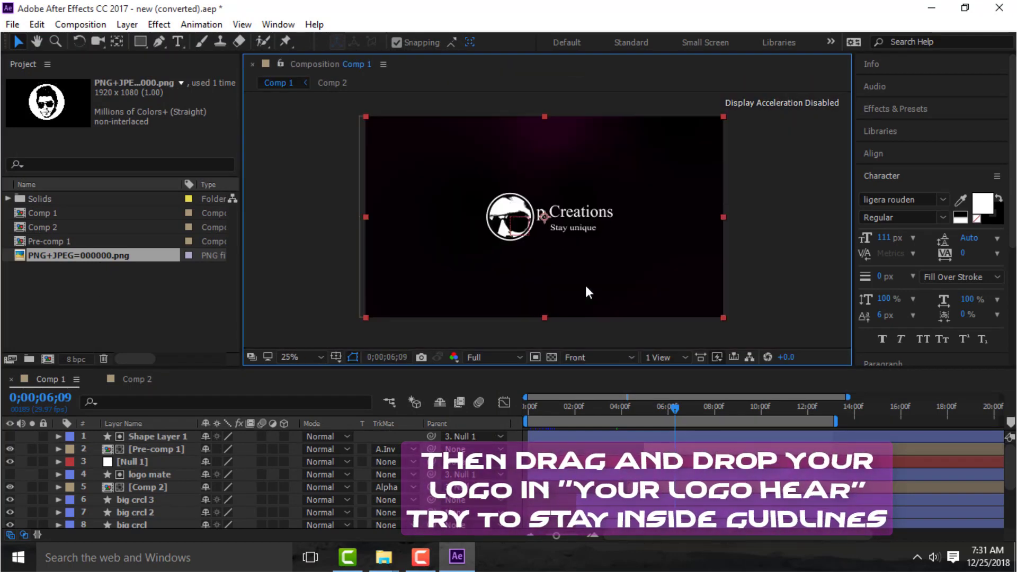
click(723, 318)
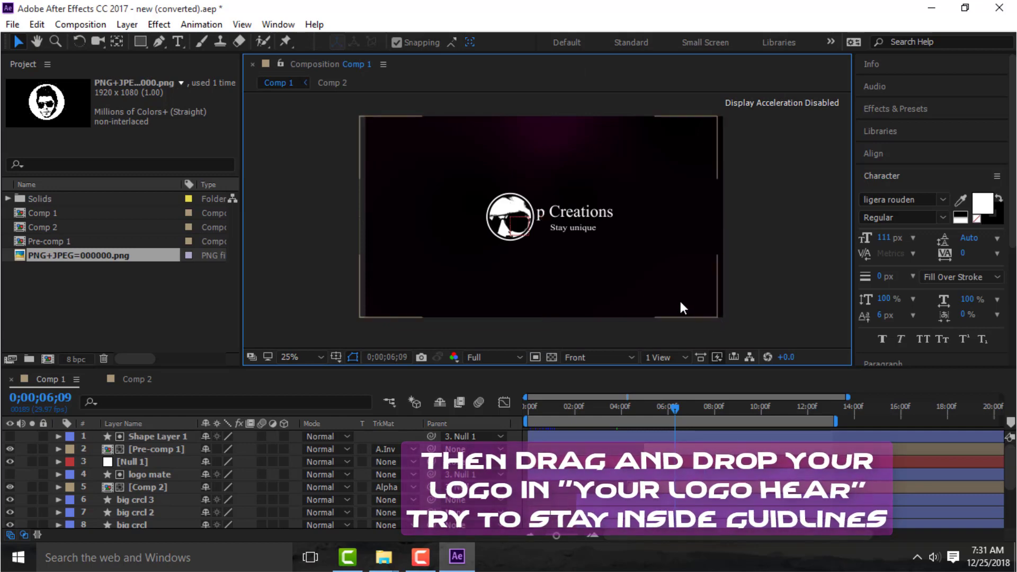
In Comp 2, resize the logo layer down and back up.
double_click(715, 317)
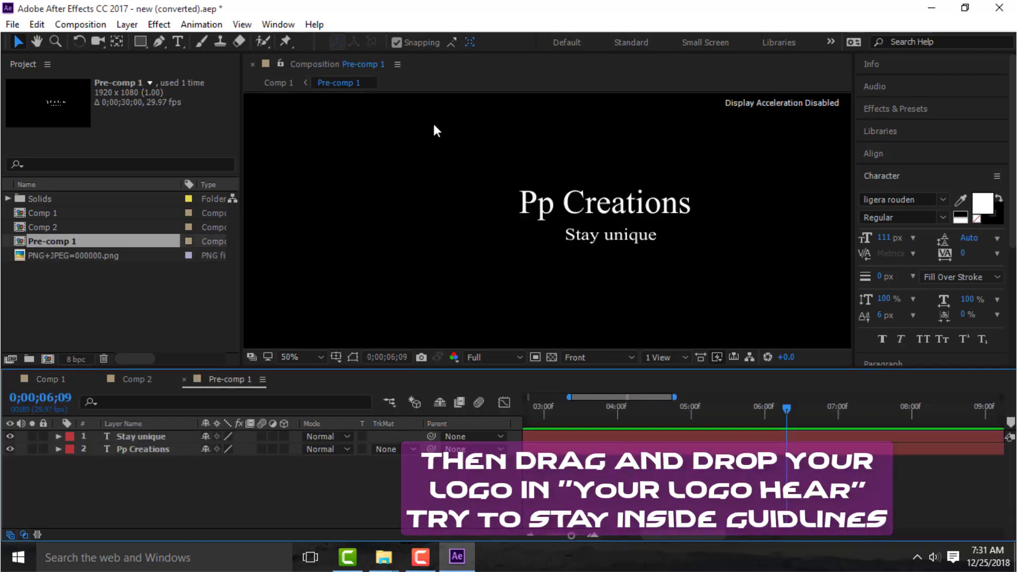
click(139, 379)
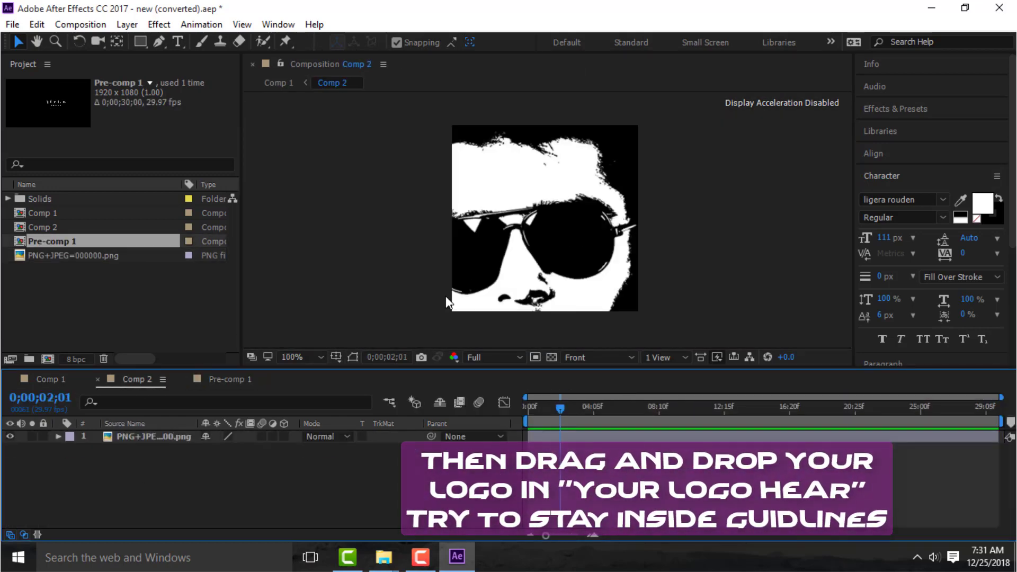
scroll(599, 240, down, 4)
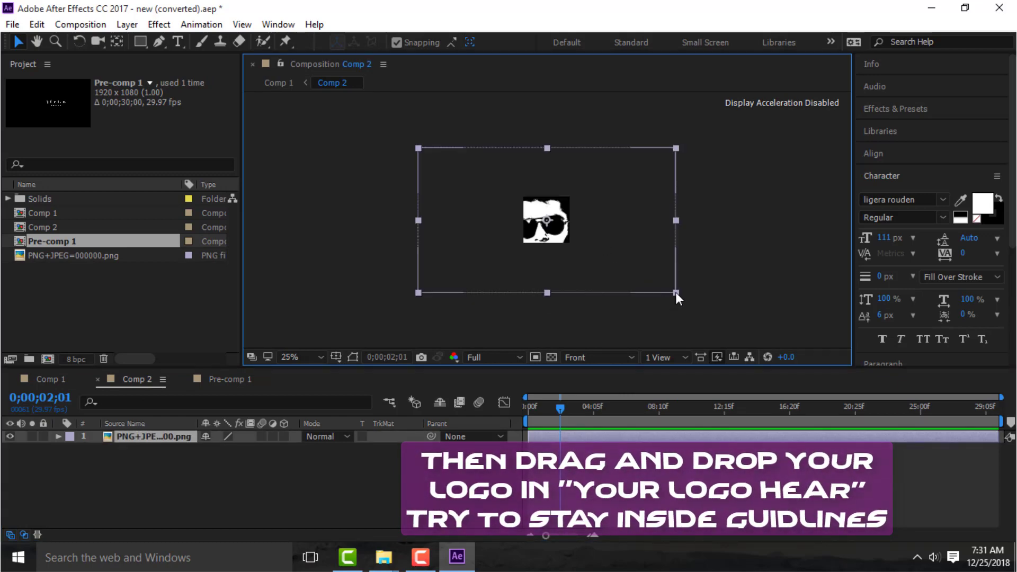
drag(676, 292, 577, 258)
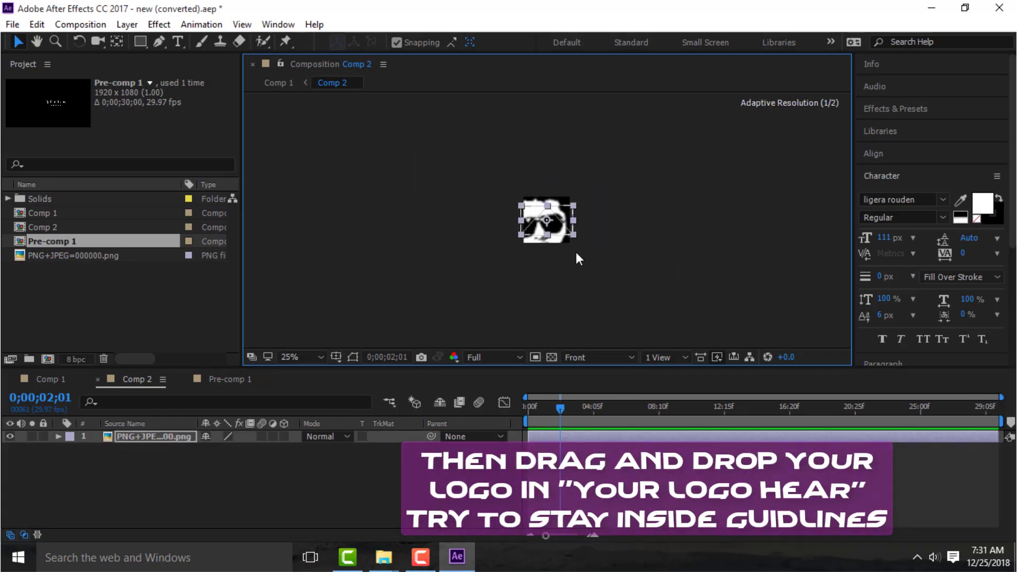
scroll(620, 273, up, 4)
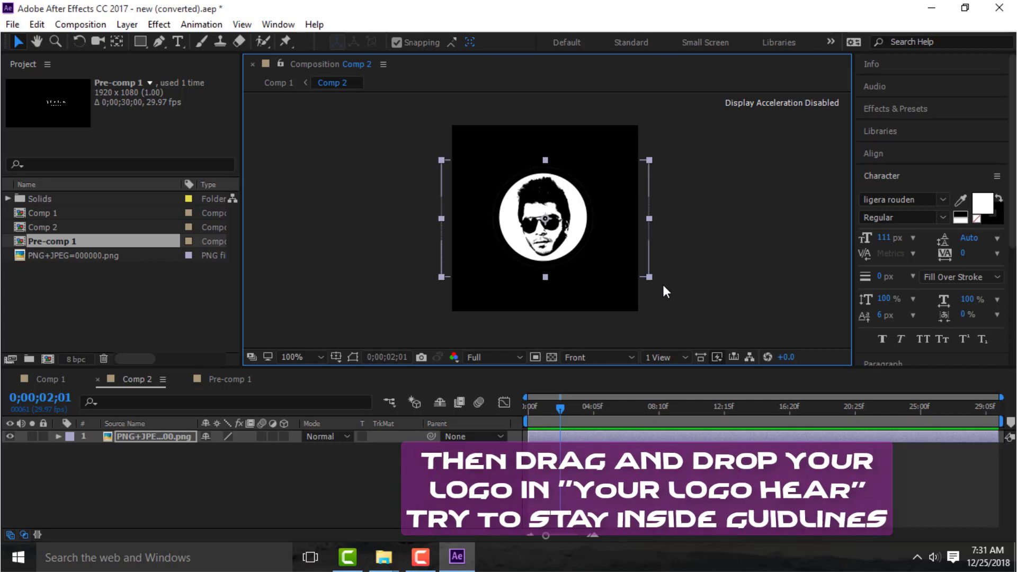
drag(649, 276, 693, 324)
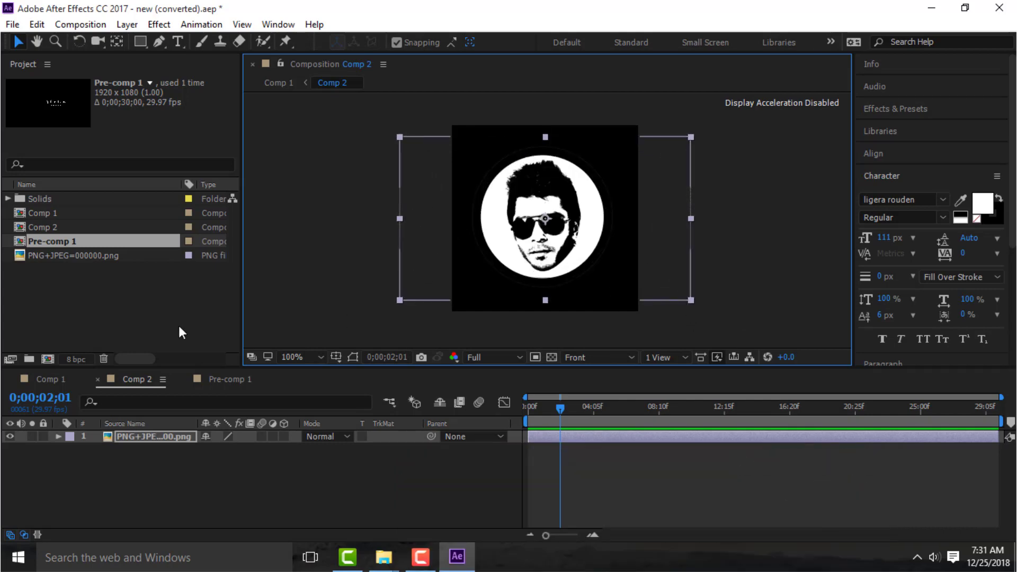
After checking Comp 1, scale the Comp 2 logo up further and nudge it right and down.
click(52, 380)
scroll(413, 251, up, 2)
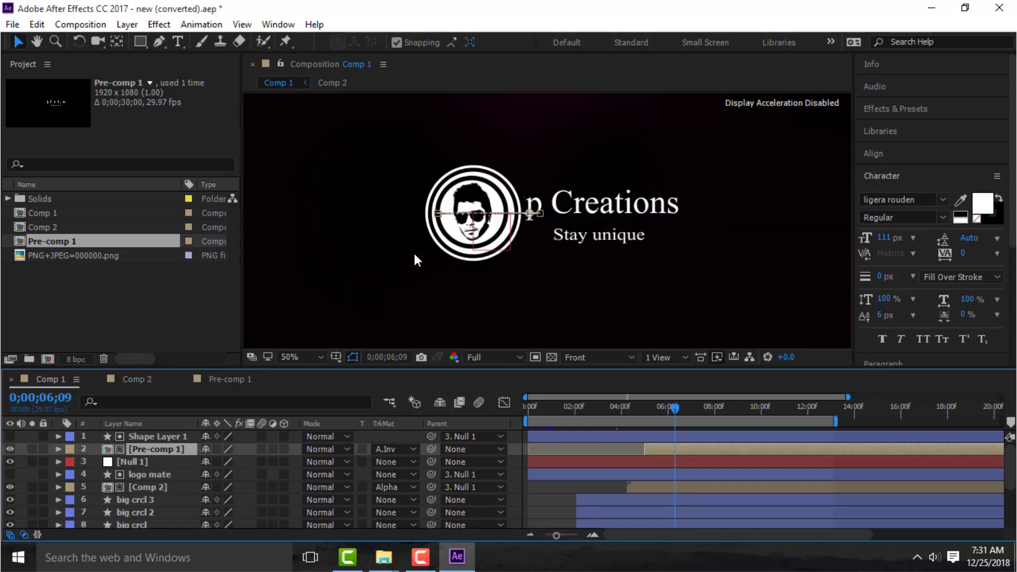
click(136, 379)
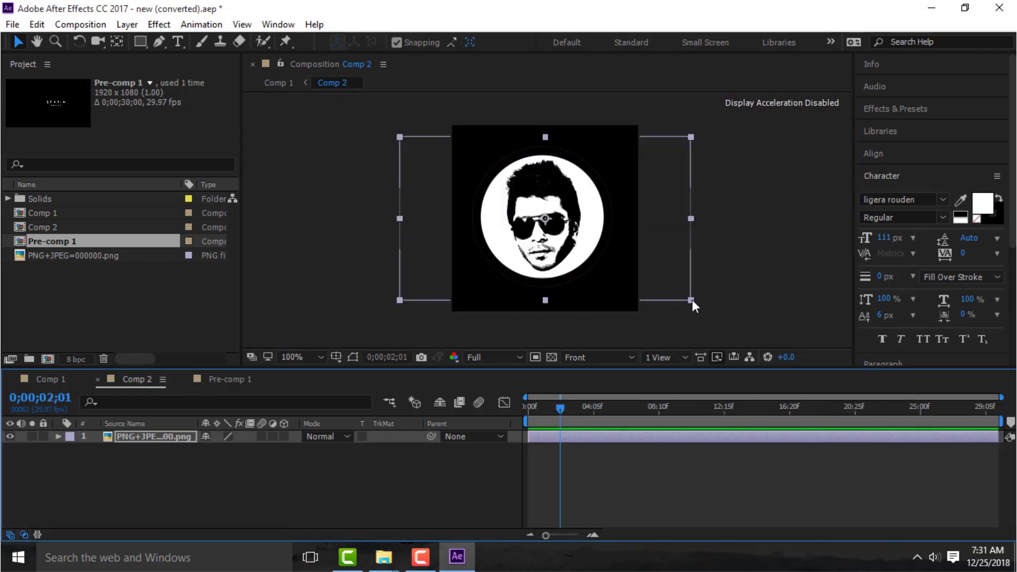
drag(691, 300, 725, 331)
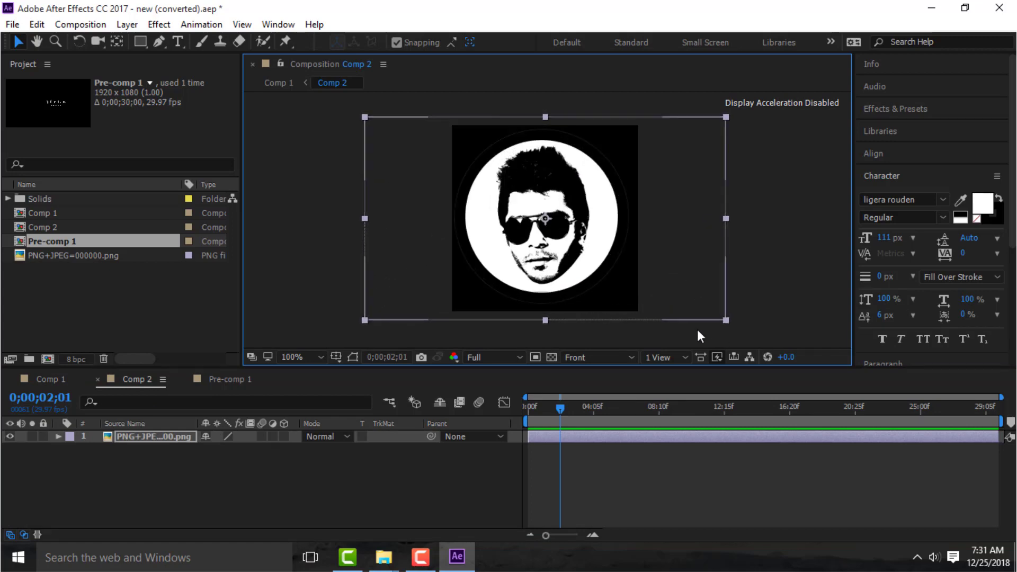
key(Right)
key(Right)
key(Right)
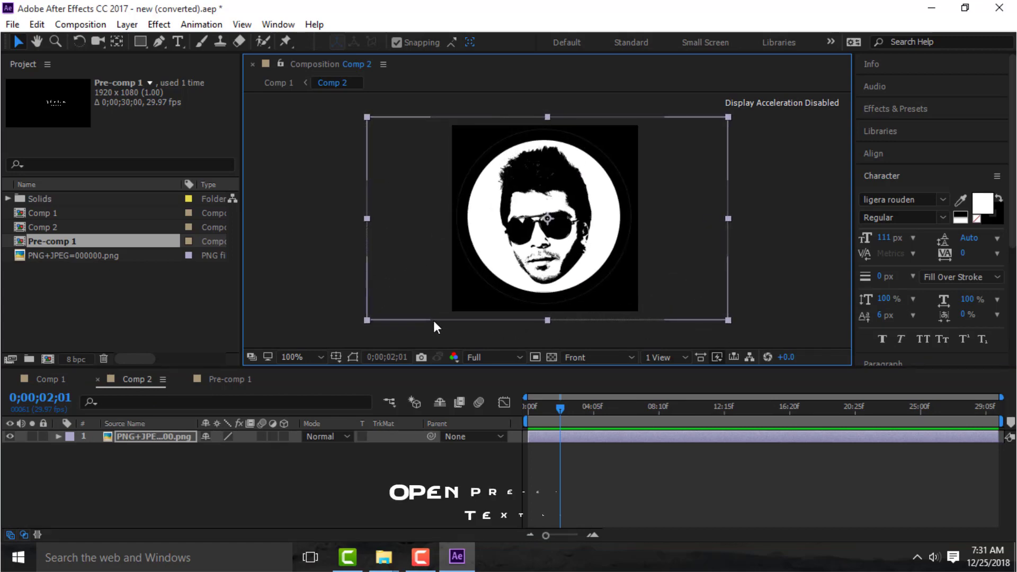
key(Down)
key(Down)
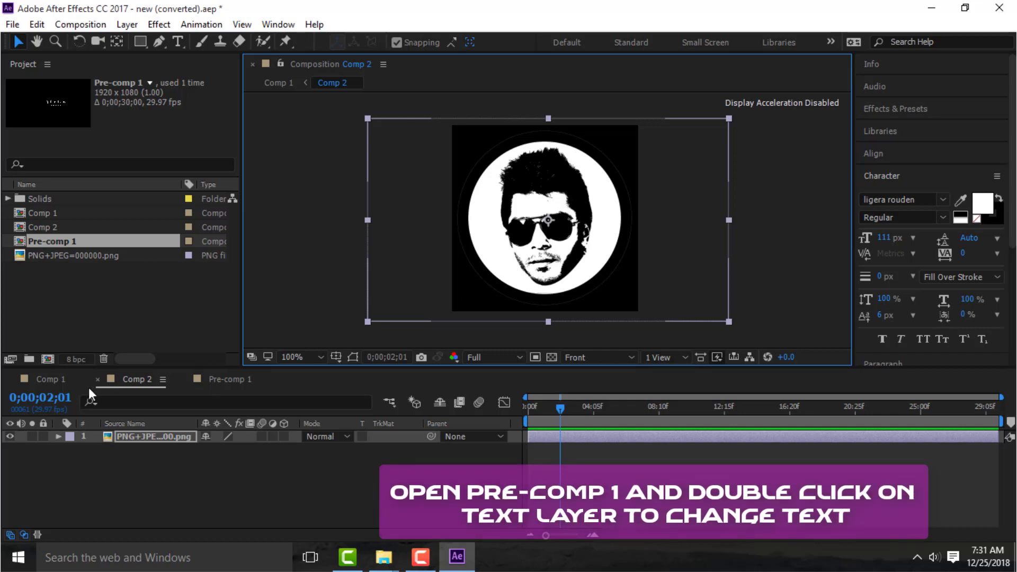
Zoom out Comp 1, move the playhead to 0;00;08;21, and open Pre-comp 1.
click(50, 378)
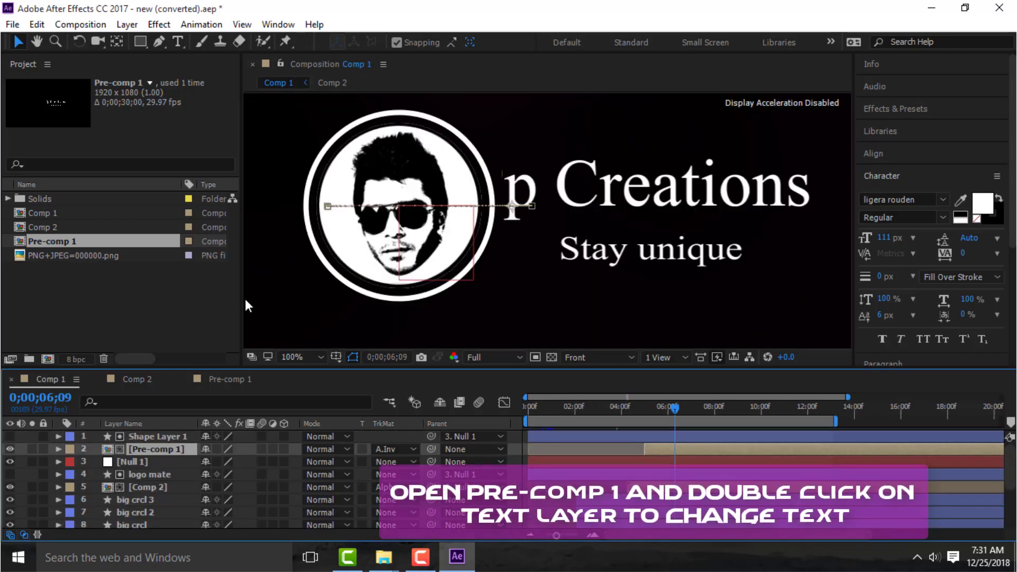
key(comma)
key(comma)
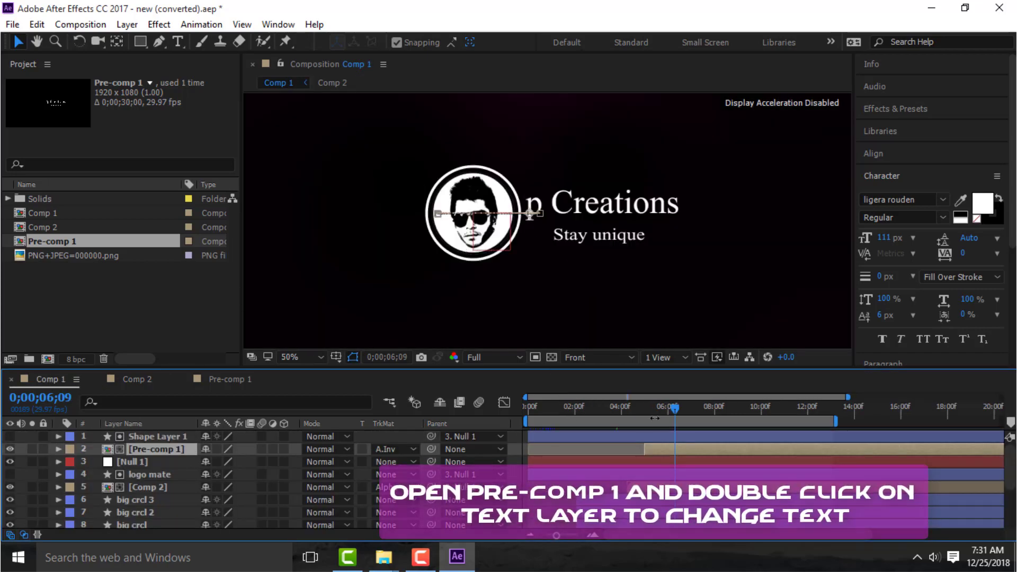
drag(680, 406, 730, 405)
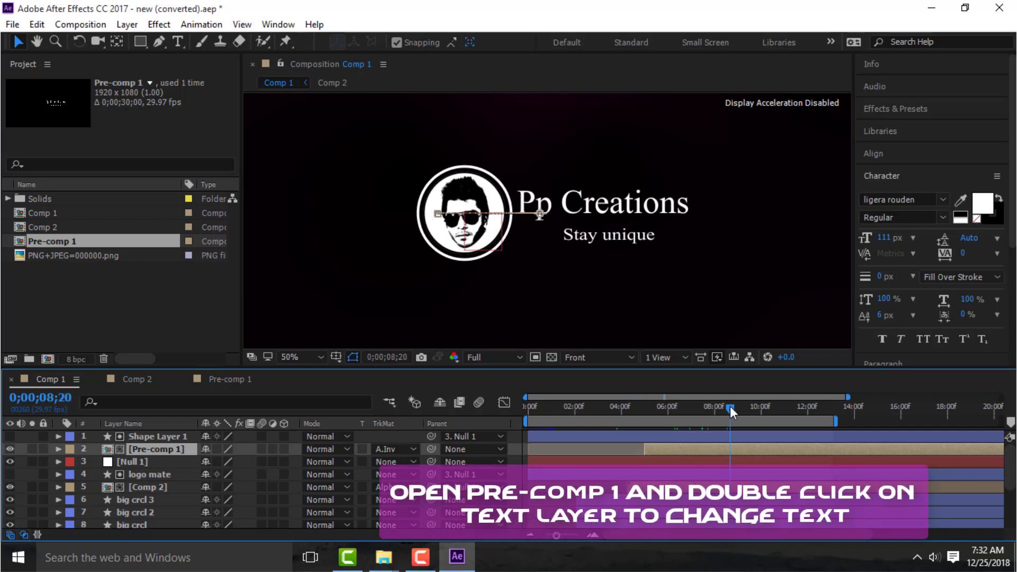
click(215, 324)
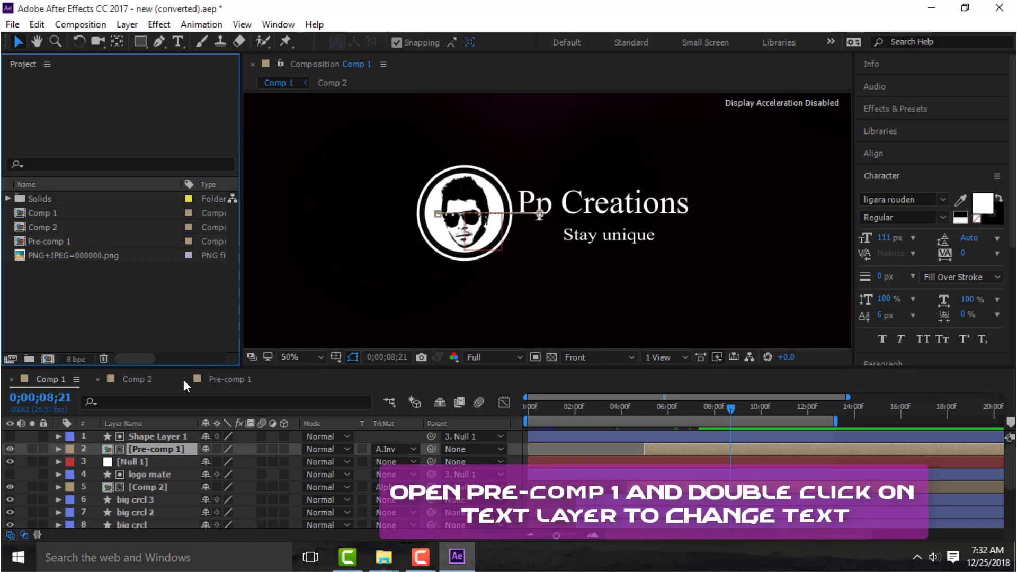
click(223, 379)
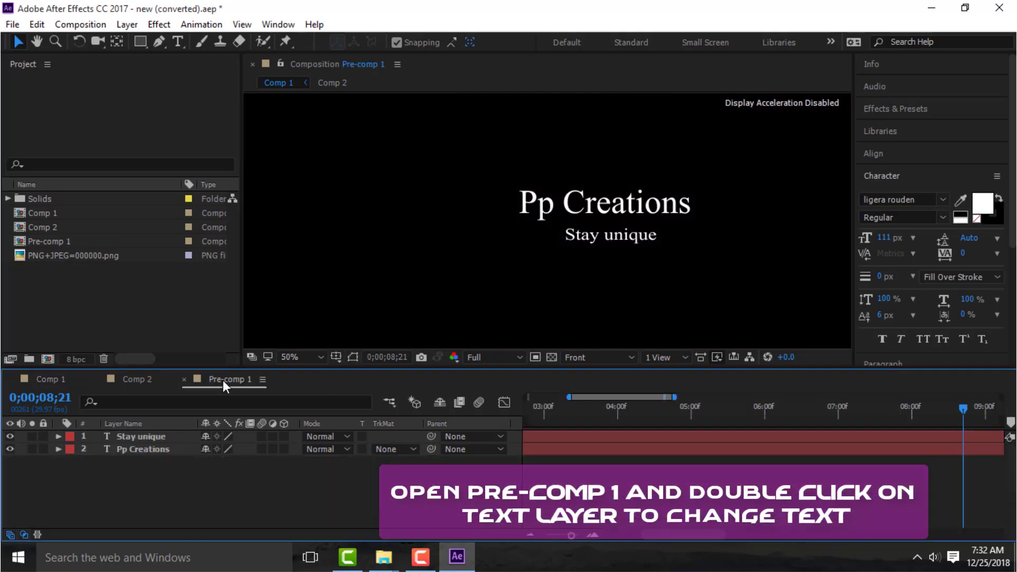
Replace the Pp Creations title text with TechTuhin and select it.
double_click(550, 209)
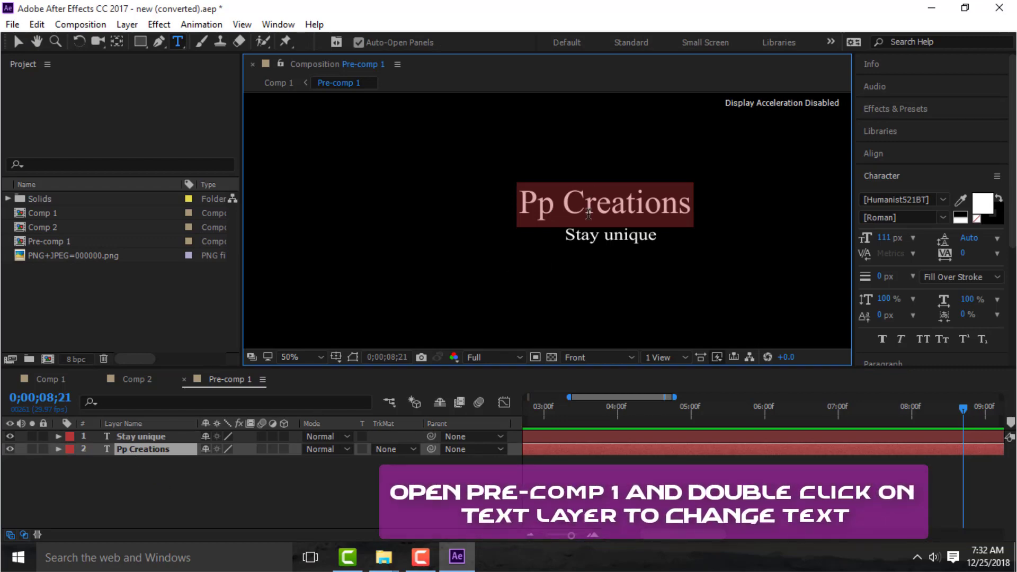
text(Tech)
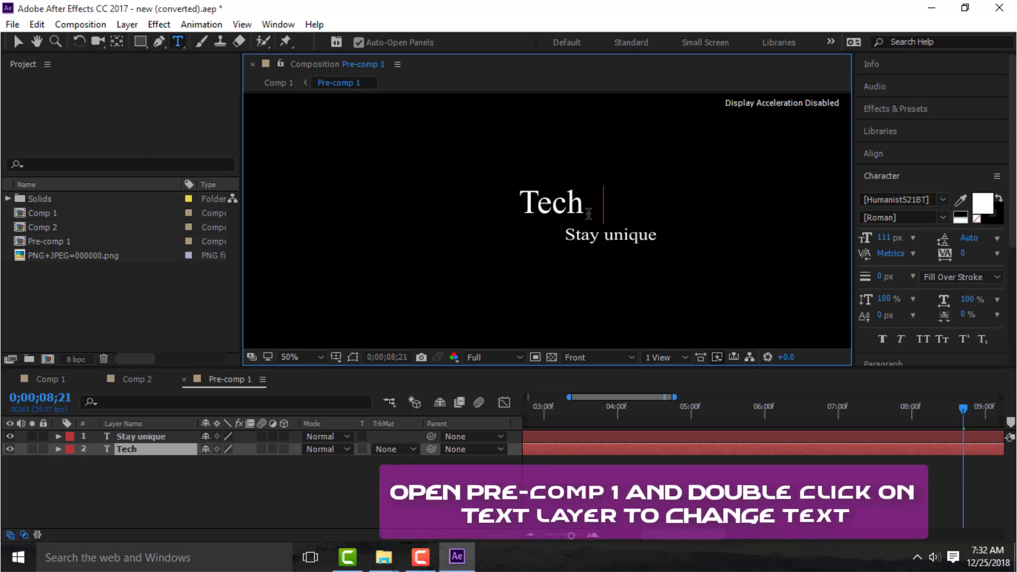
text(Tuhin)
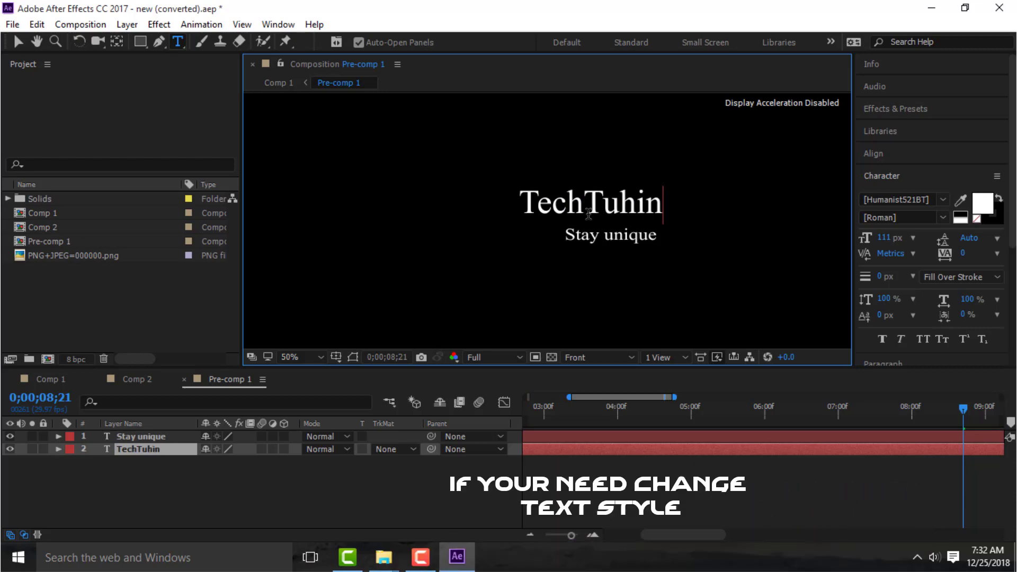
drag(666, 208, 497, 209)
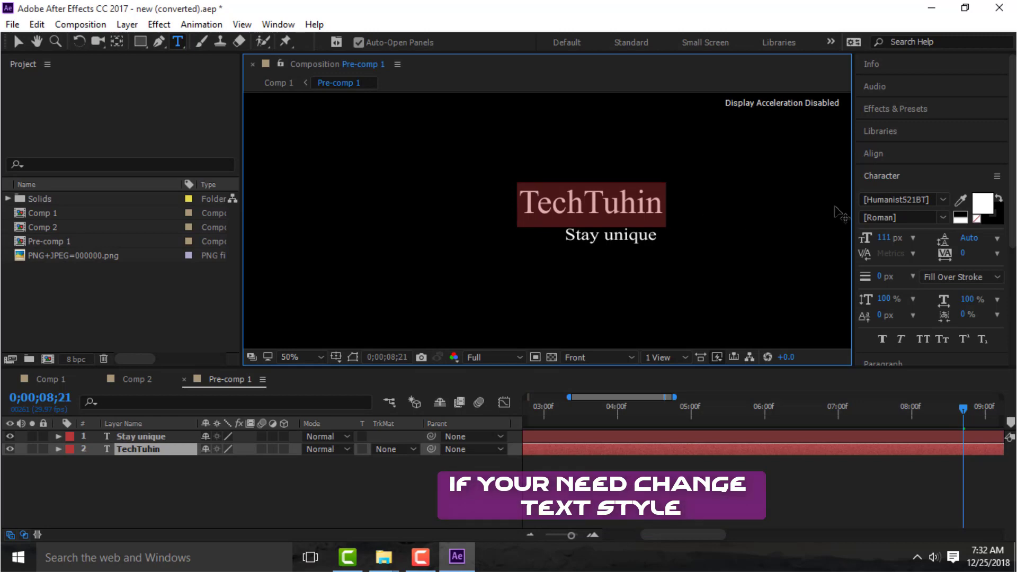
Apply the SF Distant Galaxy font to the TechTuhin title from the font list.
click(878, 199)
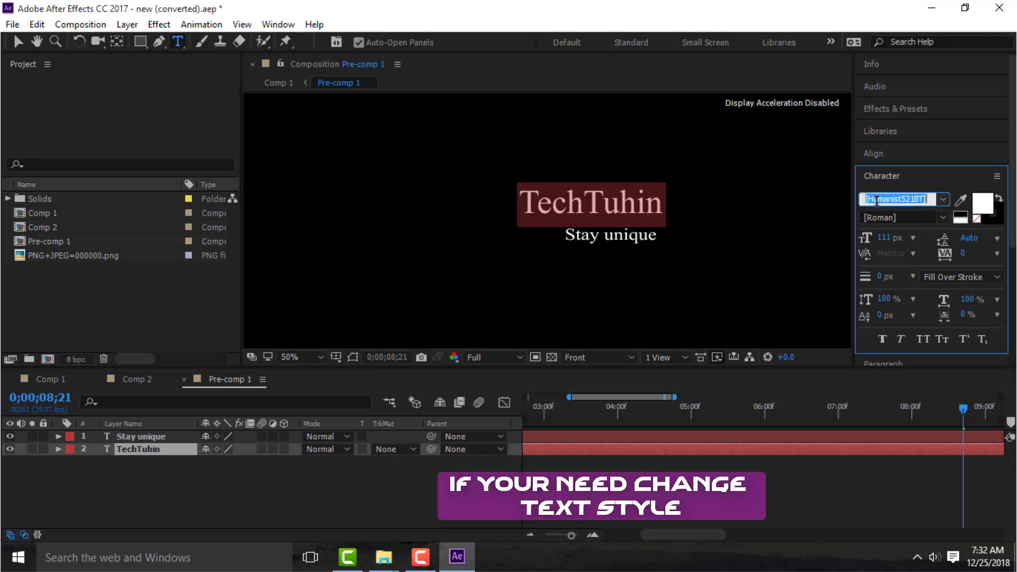
text(Segoe UI Emoji)
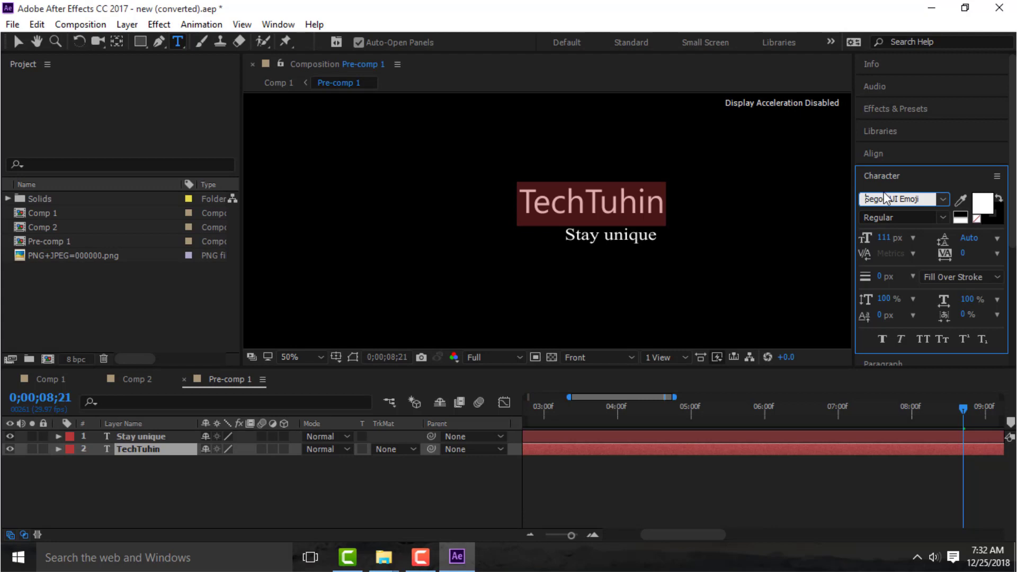
click(943, 199)
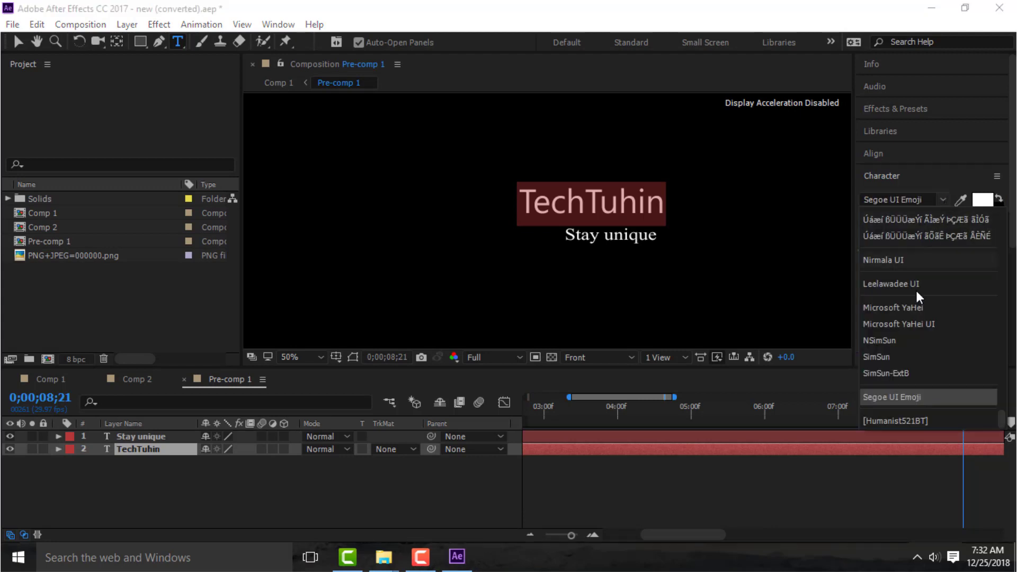
scroll(916, 290, up, 2)
scroll(917, 290, up, 10)
scroll(915, 289, down, 8)
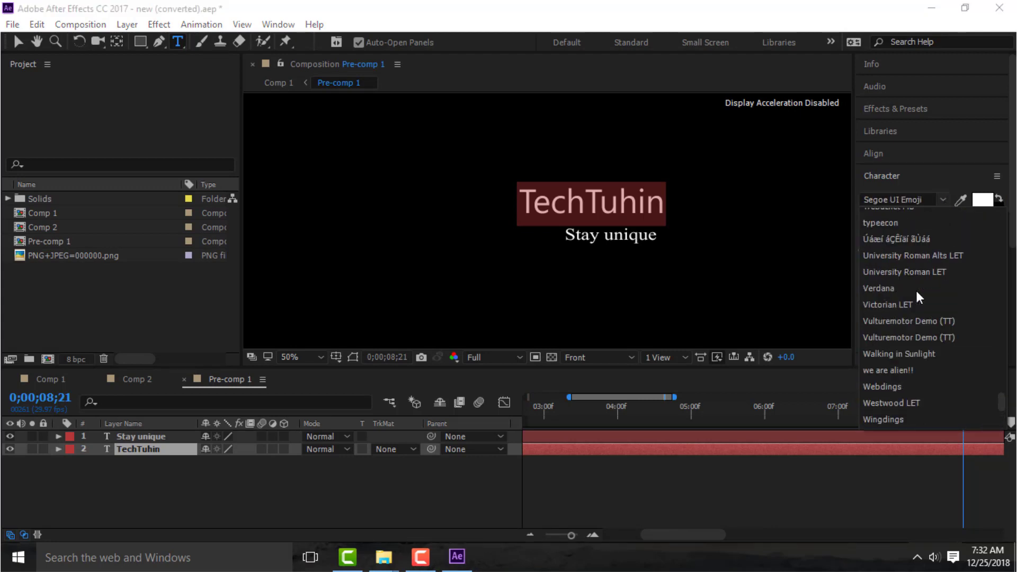
scroll(916, 288, up, 2)
scroll(915, 288, up, 5)
scroll(916, 288, up, 3)
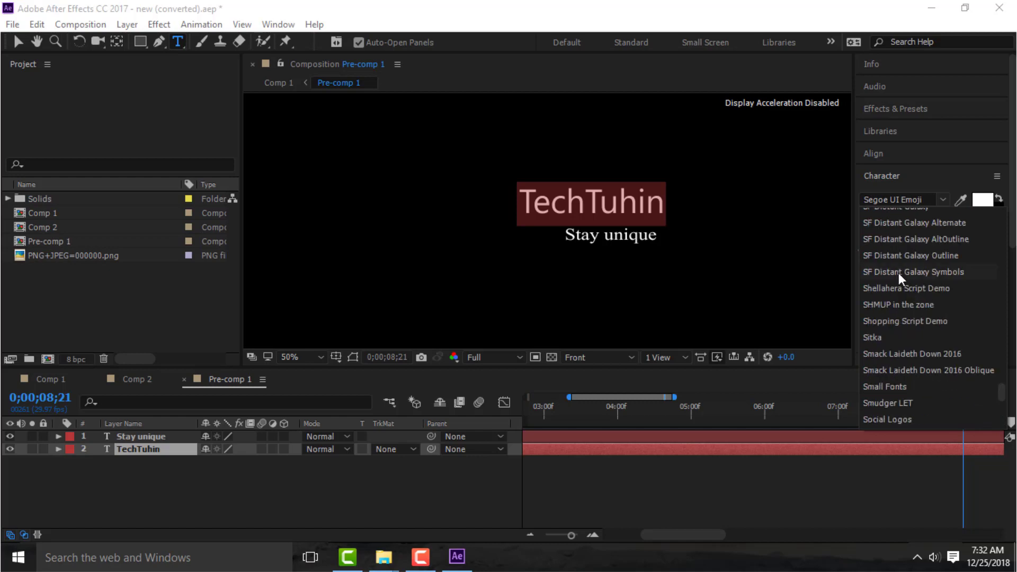
click(898, 273)
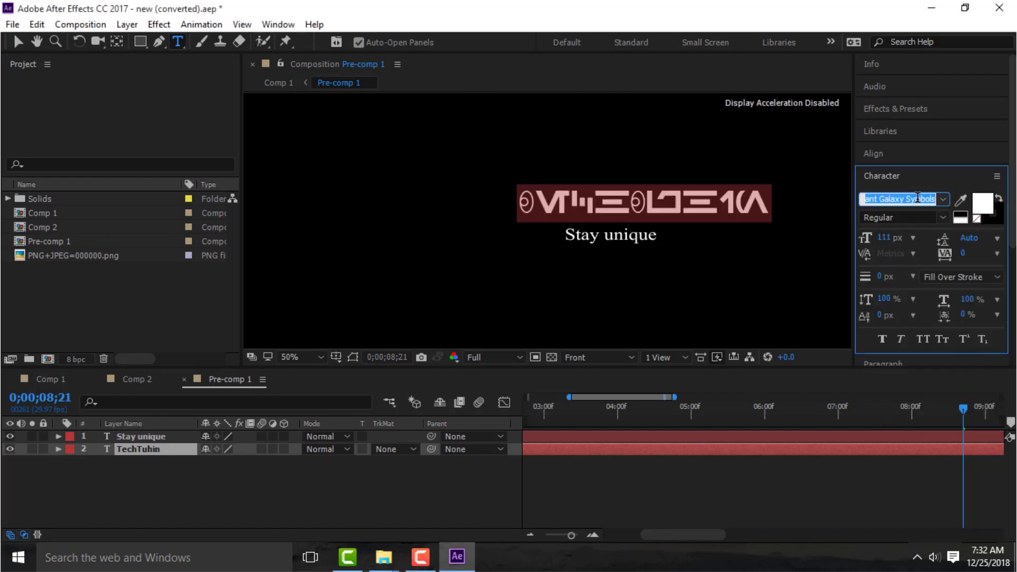
Step through neighbouring fonts and settle on ligera rouden for the title.
key(Up)
key(Up)
key(Up)
key(Up)
key(Up)
key(Down)
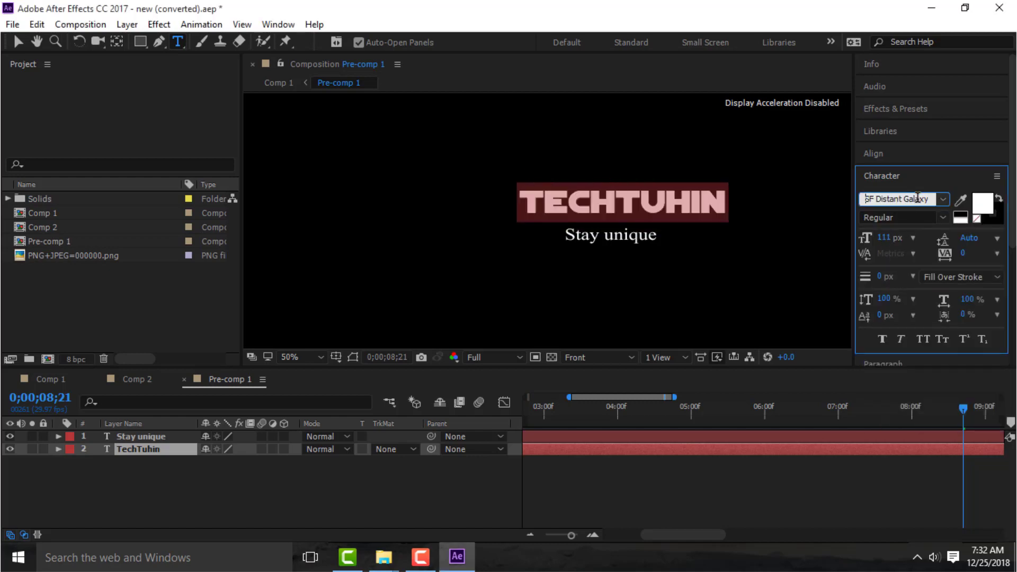
key(Down)
key(Down)
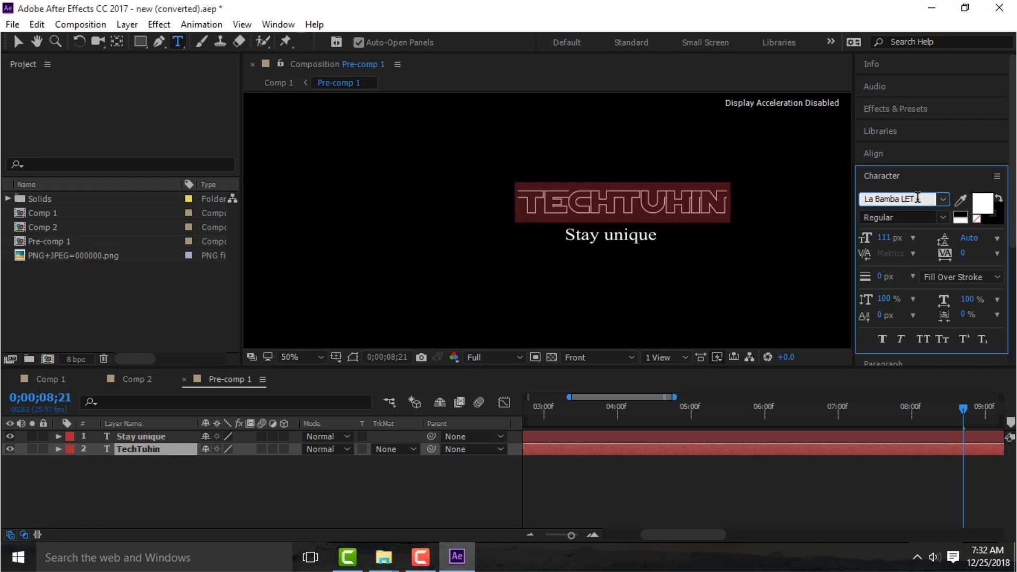
key(Down)
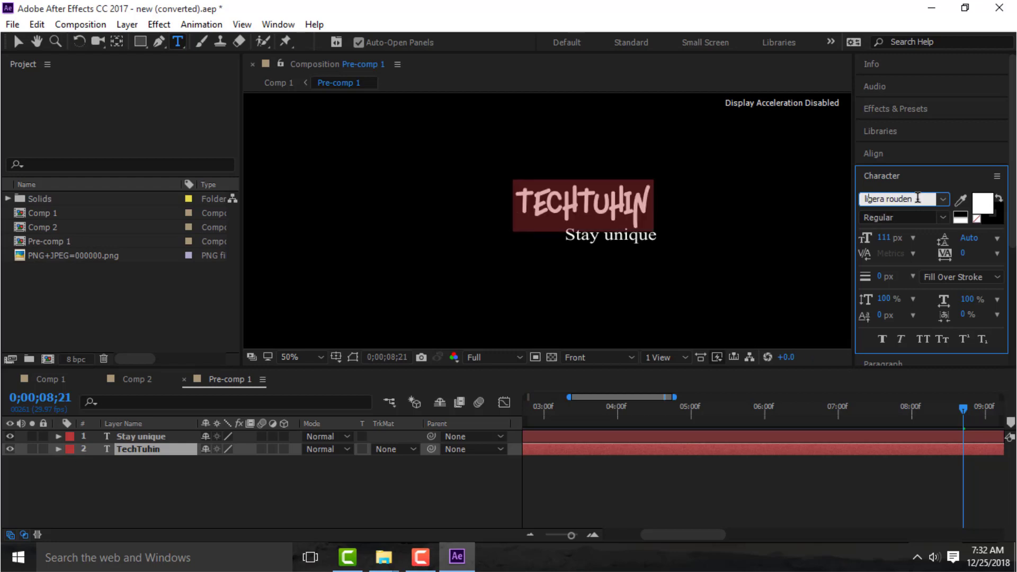
click(649, 203)
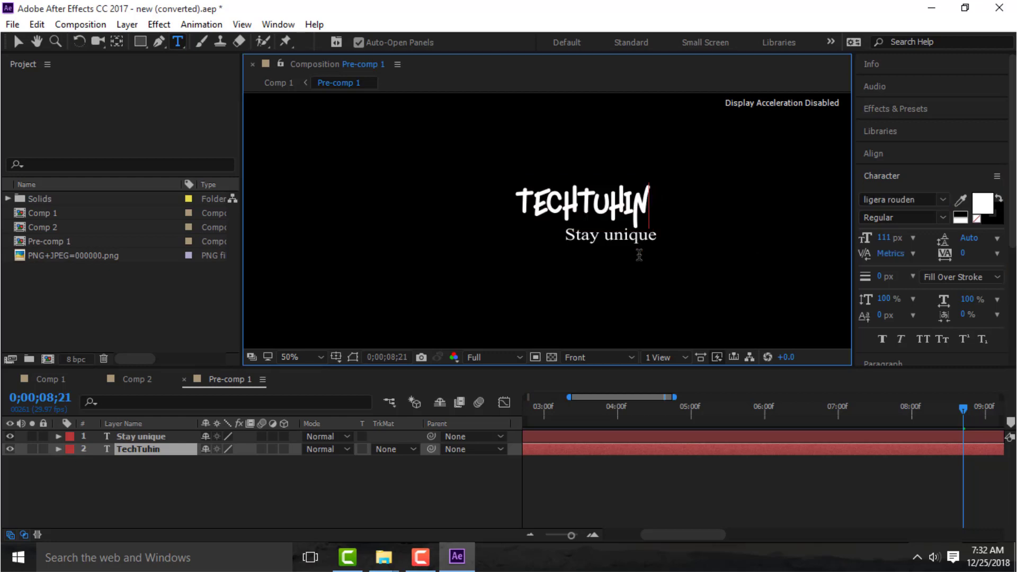
Change the Stay unique subtitle text to 'The Tech Trainer' and select it all.
double_click(149, 437)
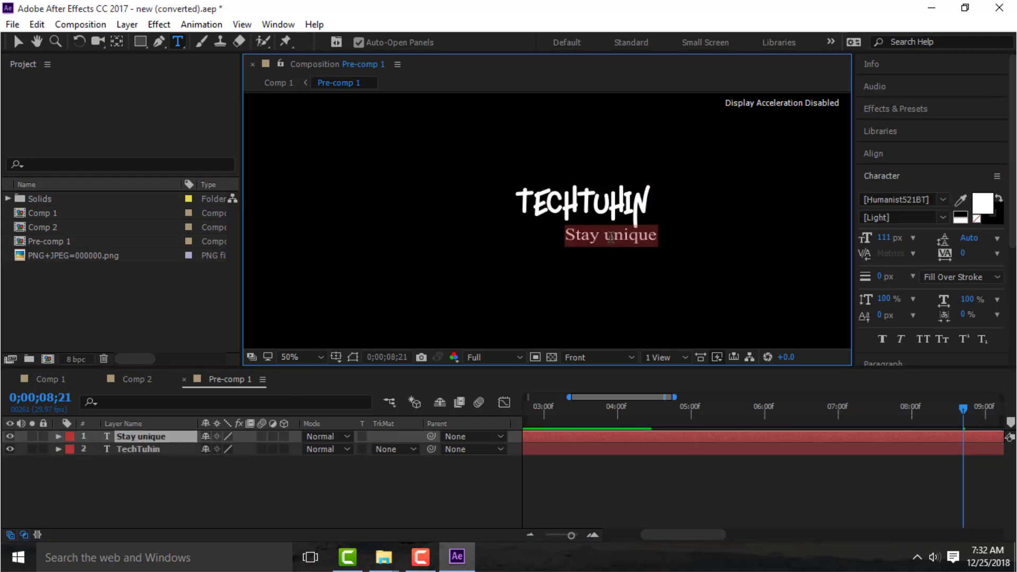
text(The Te)
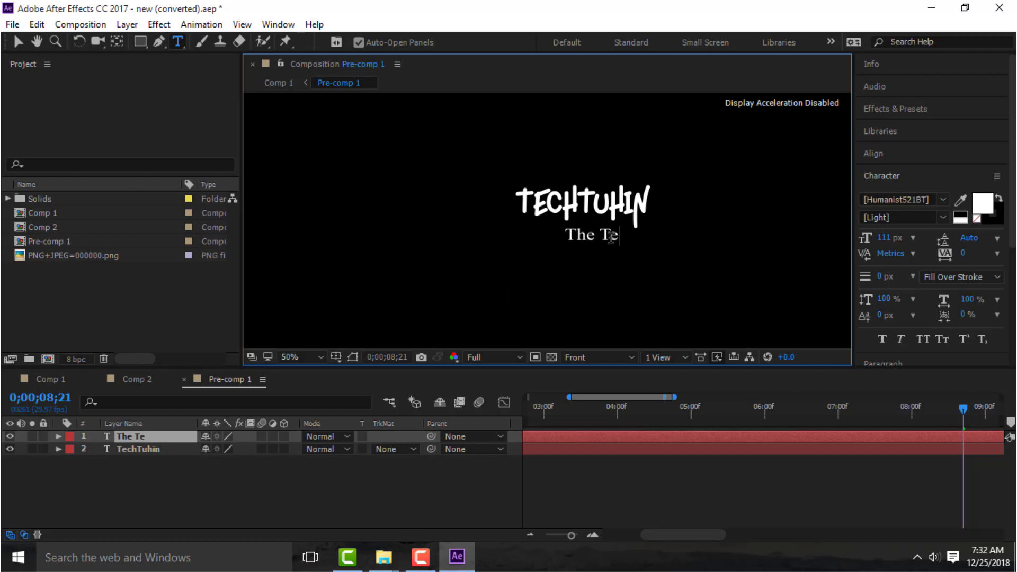
text(ch Tr)
text(ainer)
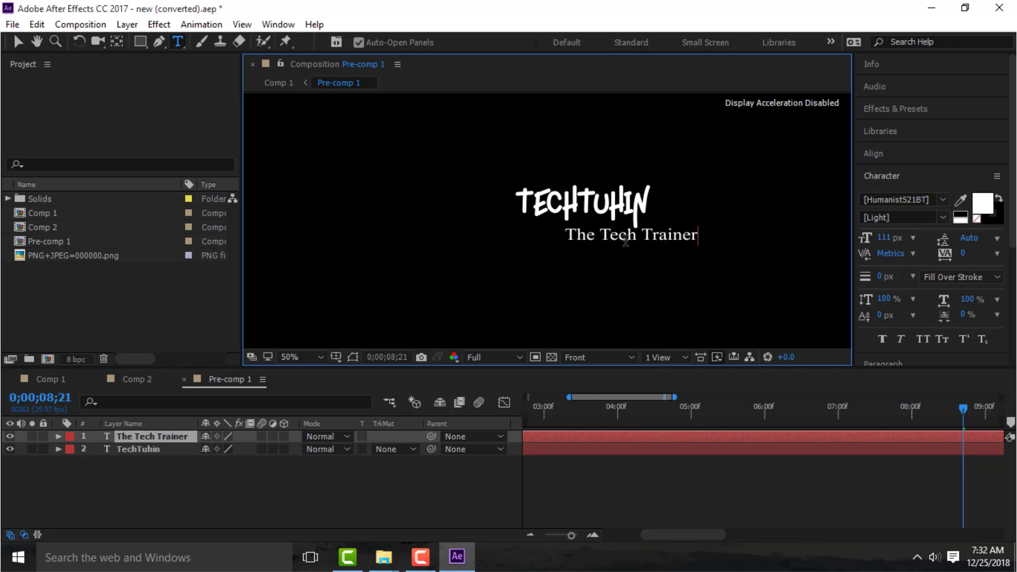
key(ctrl+a)
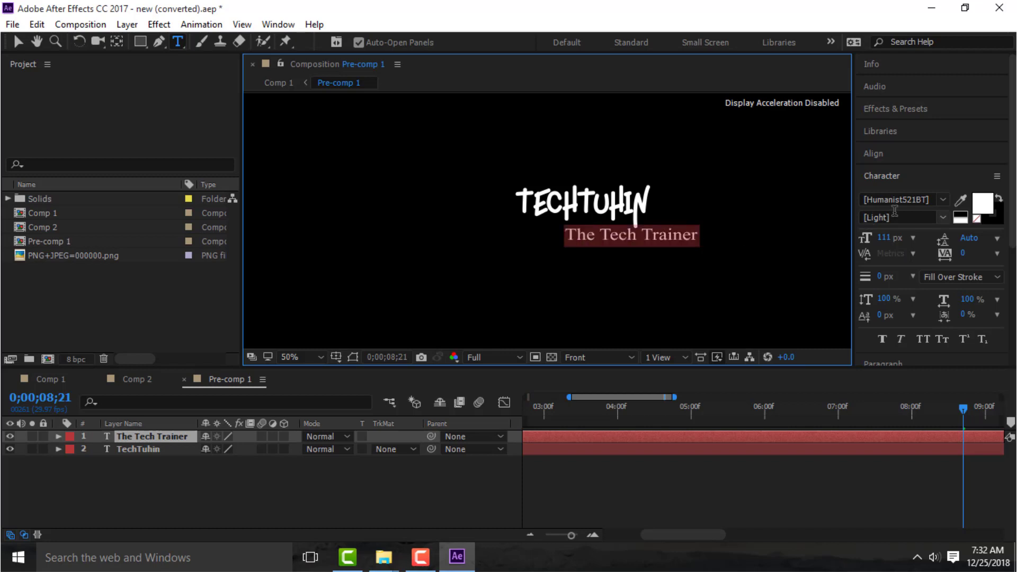
Try Shopping Script Demo and Ninja Garden Halftone Italic, then set the subtitle to Gungsuh.
click(941, 201)
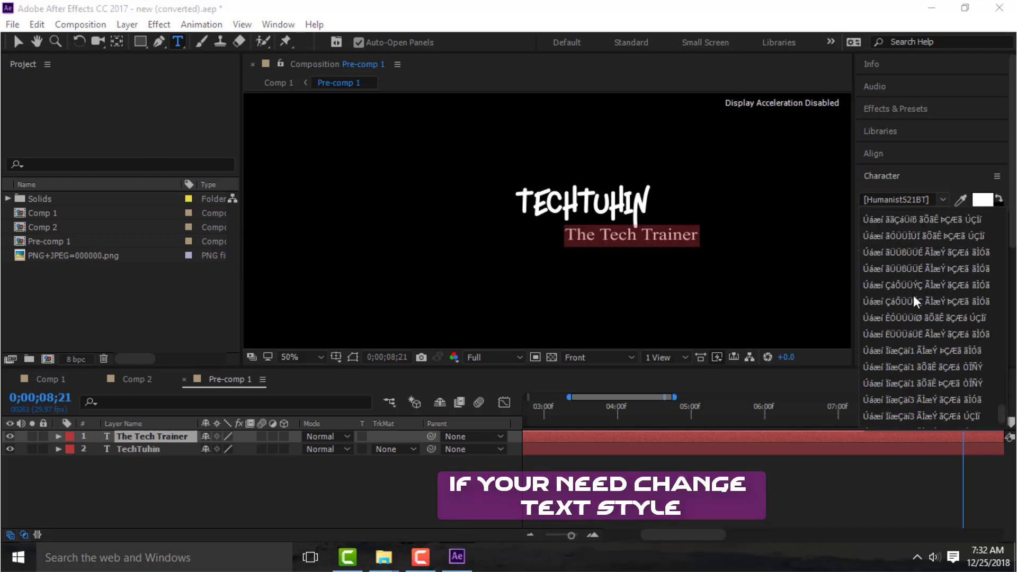
scroll(911, 296, up, 5)
scroll(910, 296, up, 5)
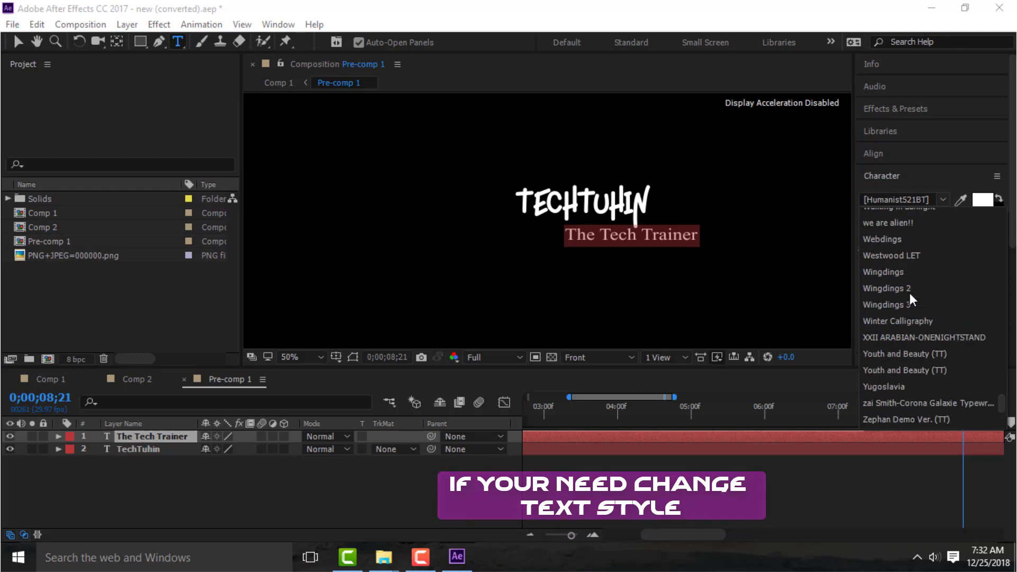
scroll(910, 297, up, 5)
scroll(901, 244, up, 2)
scroll(896, 231, up, 2)
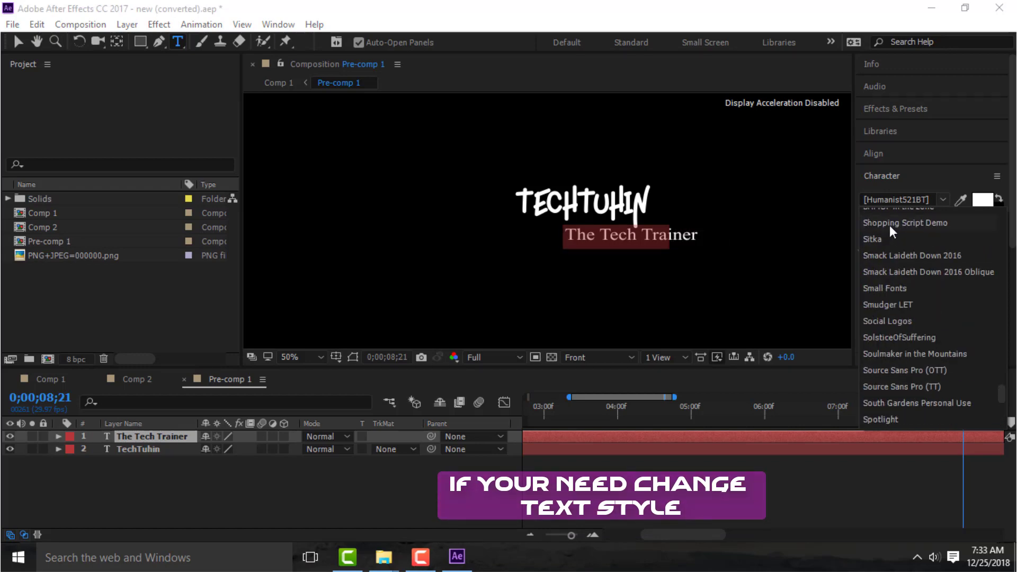
click(889, 225)
click(941, 201)
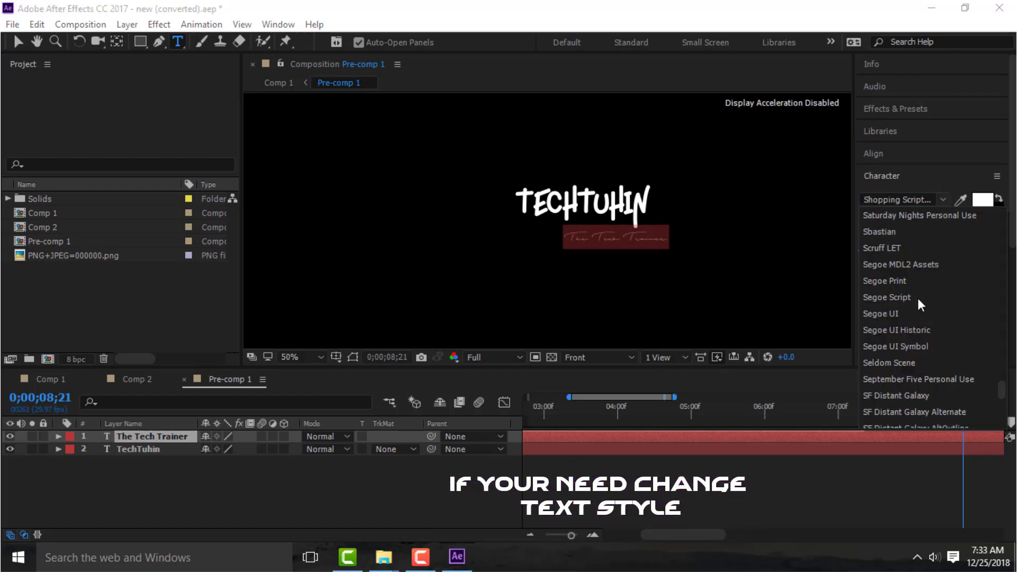
scroll(918, 297, up, 5)
scroll(917, 297, up, 3)
click(897, 265)
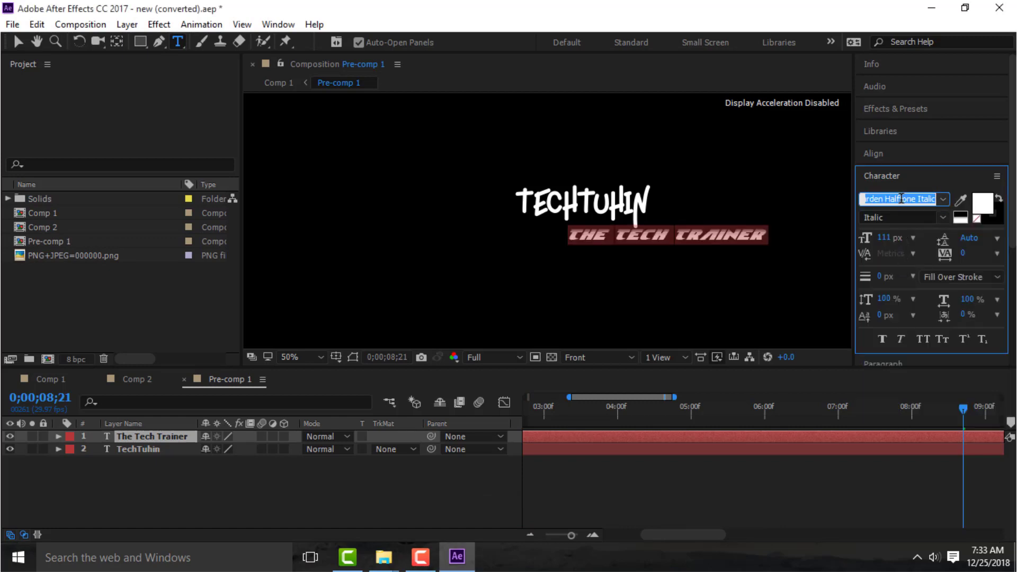
text(Gungsuh)
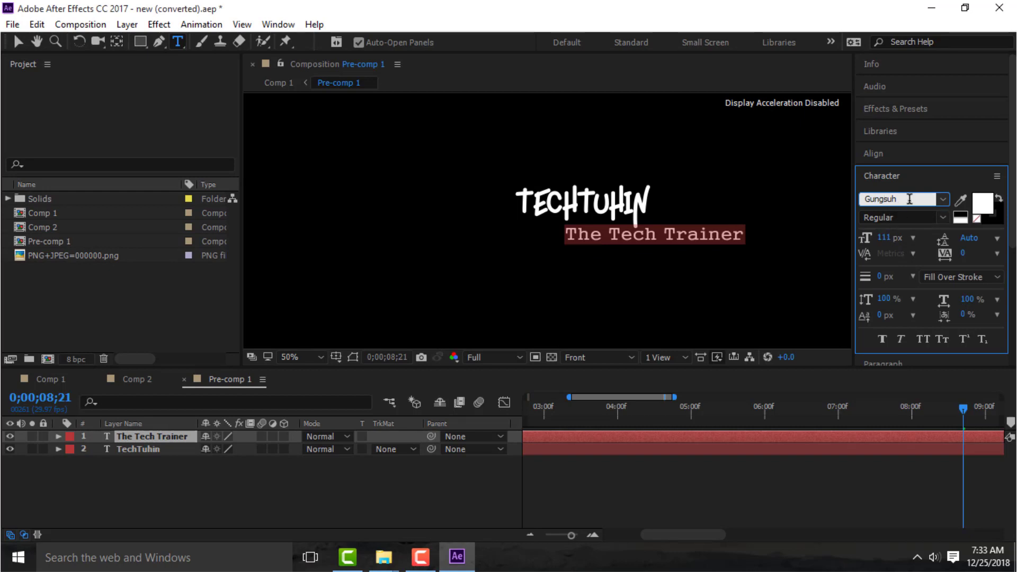
Return to Pre-comp 1 and expand the Paragraph panel.
click(58, 379)
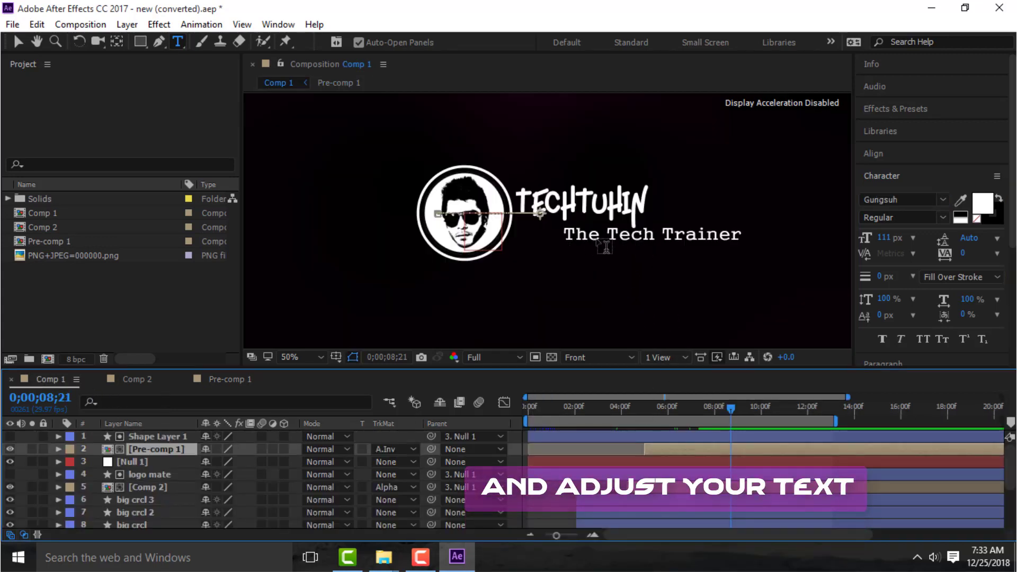
click(214, 380)
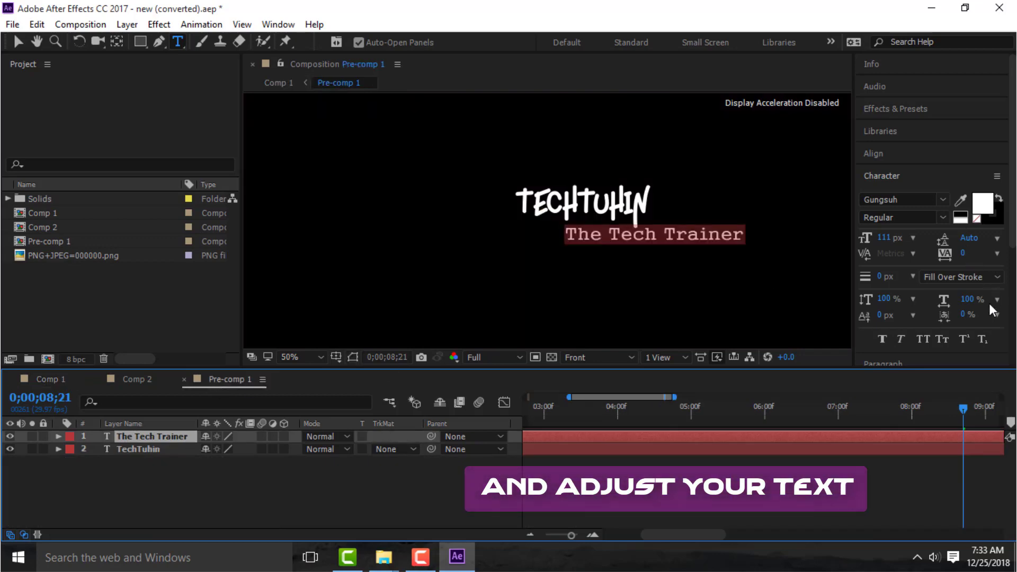
drag(1013, 227, 1013, 304)
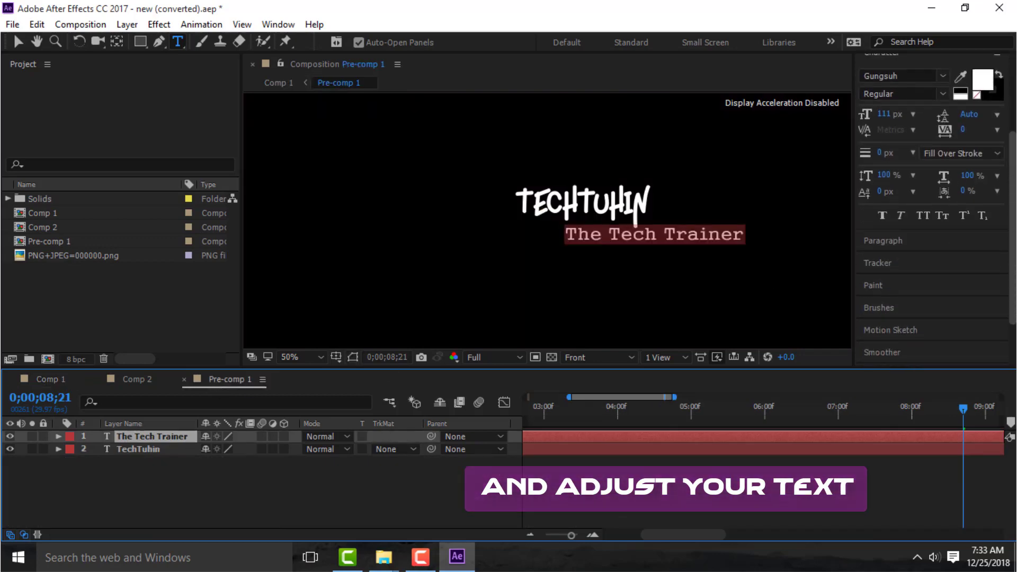
click(935, 239)
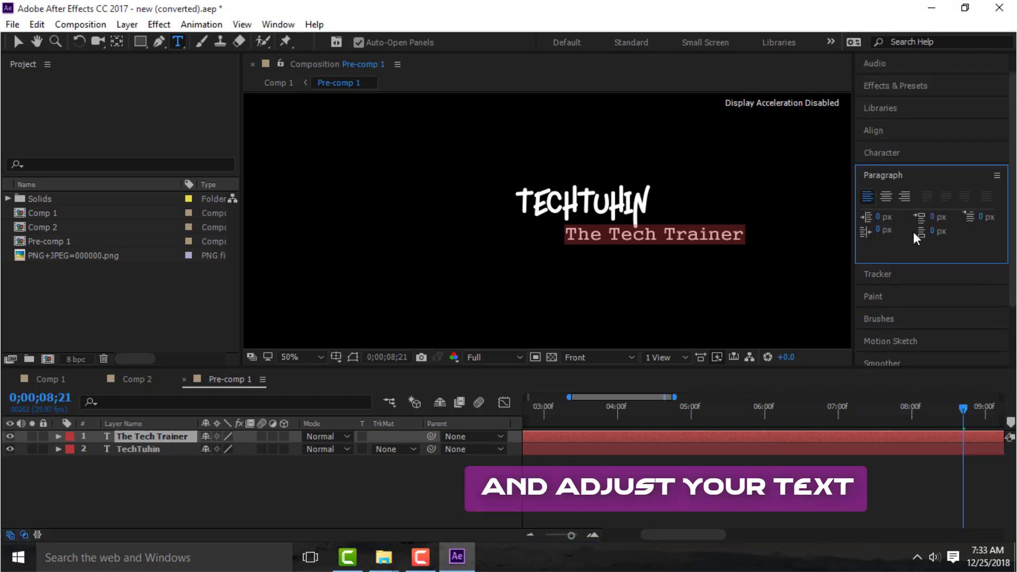
Adjust the subtitle's indent through 29, 15, -79 and -94 px, ending at -105 px.
click(980, 217)
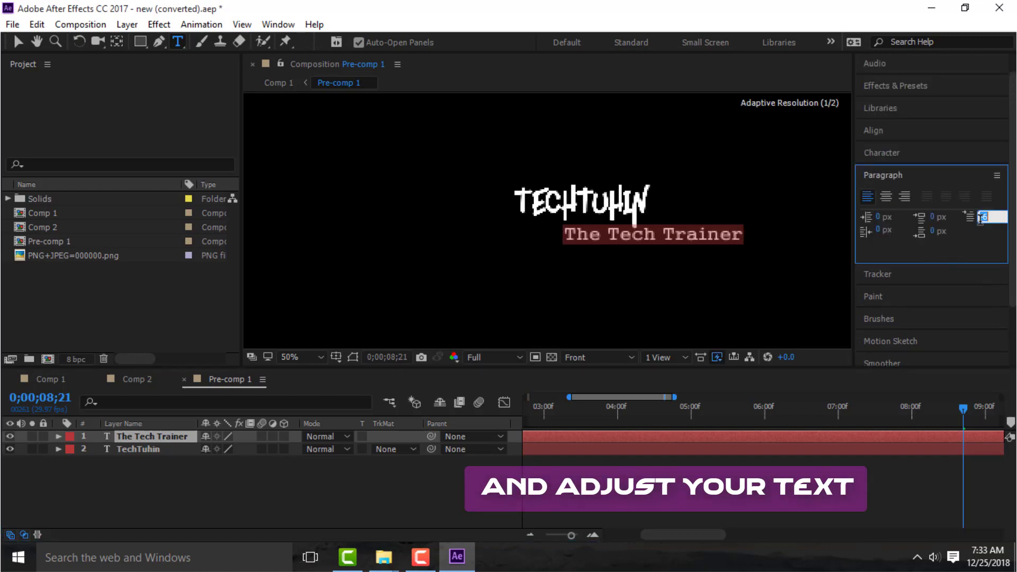
text(29)
key(Return)
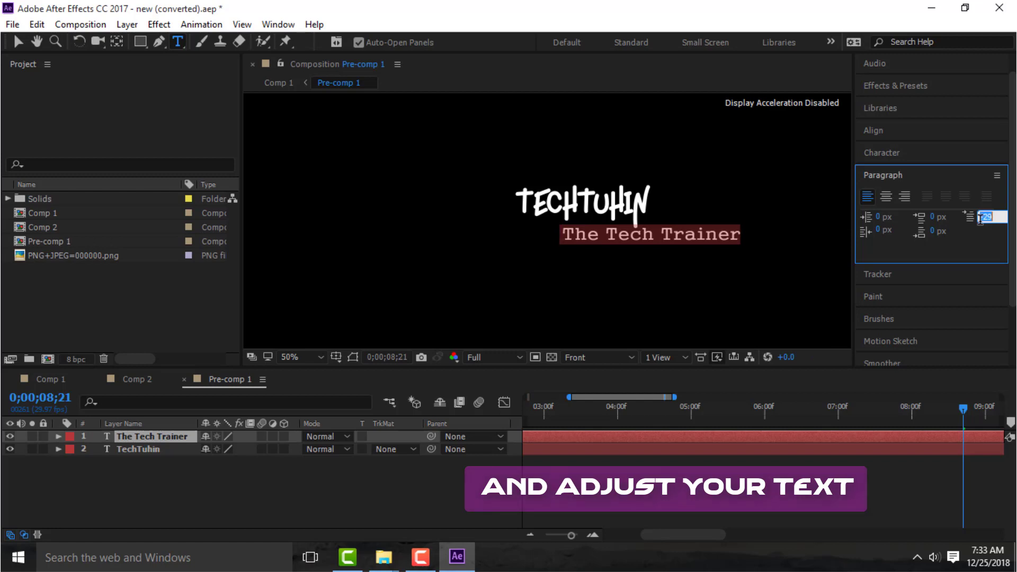
text(15)
key(Return)
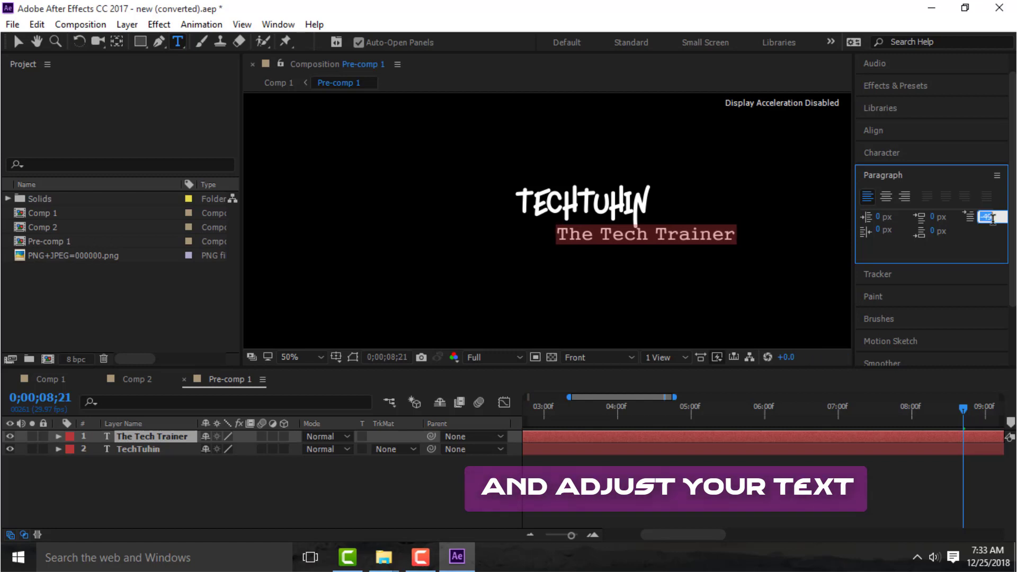
text(-73)
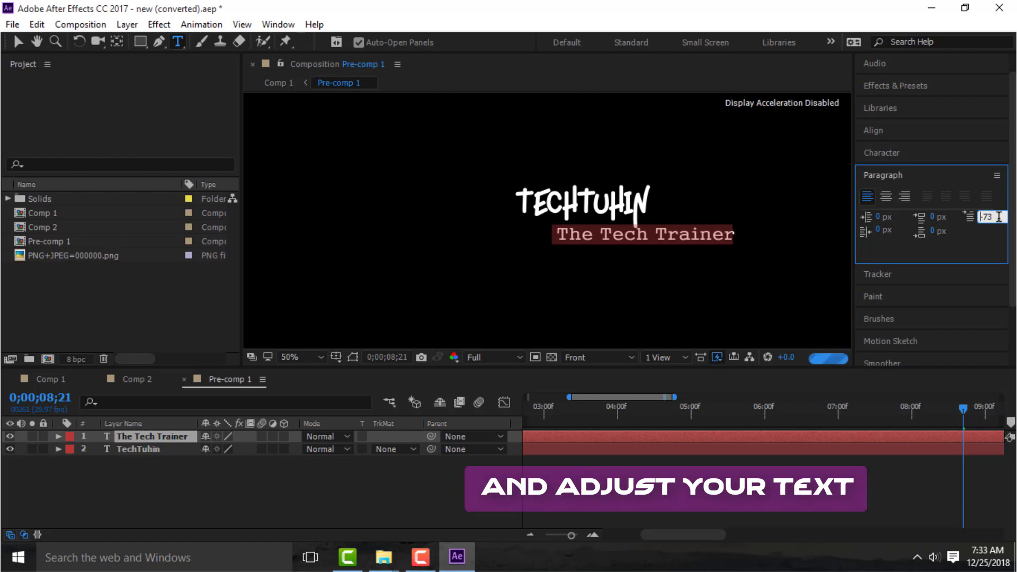
key(BackSpace)
text(9)
key(Return)
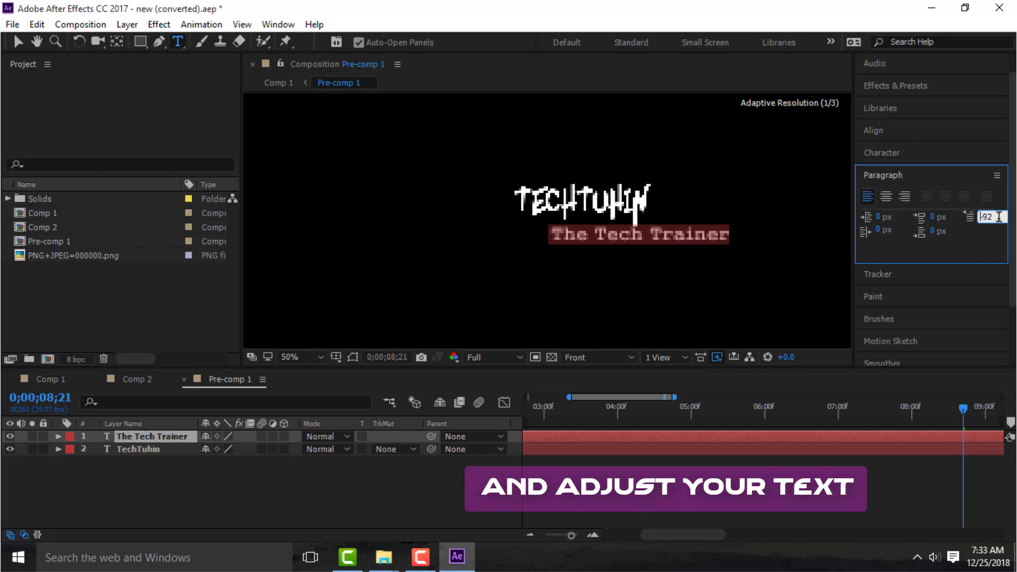
key(BackSpace)
text(4)
key(Return)
key(BackSpace)
key(BackSpace)
text(105)
key(Return)
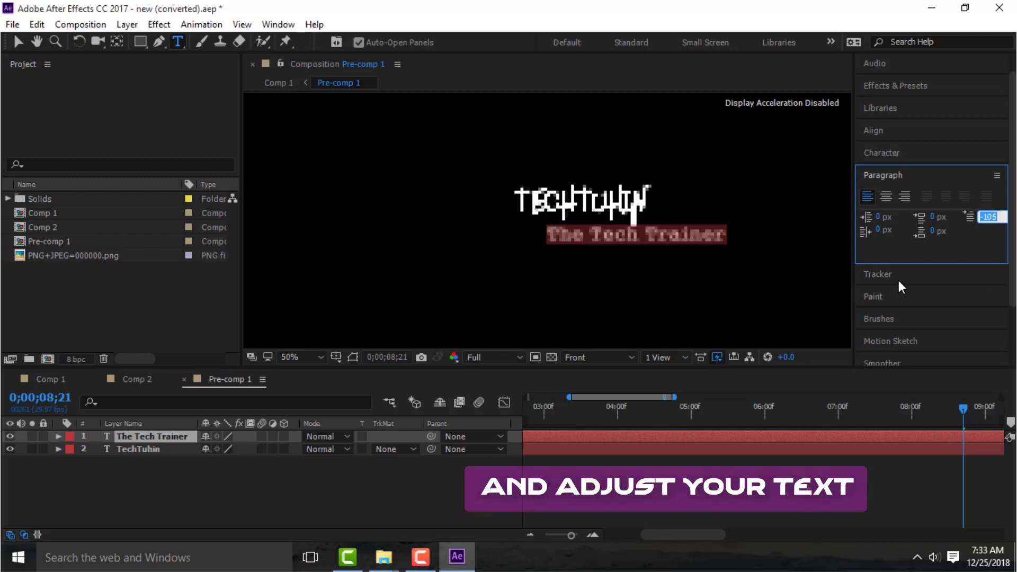
Select the TechTuhin title and toggle Faux Bold on and back off.
click(900, 153)
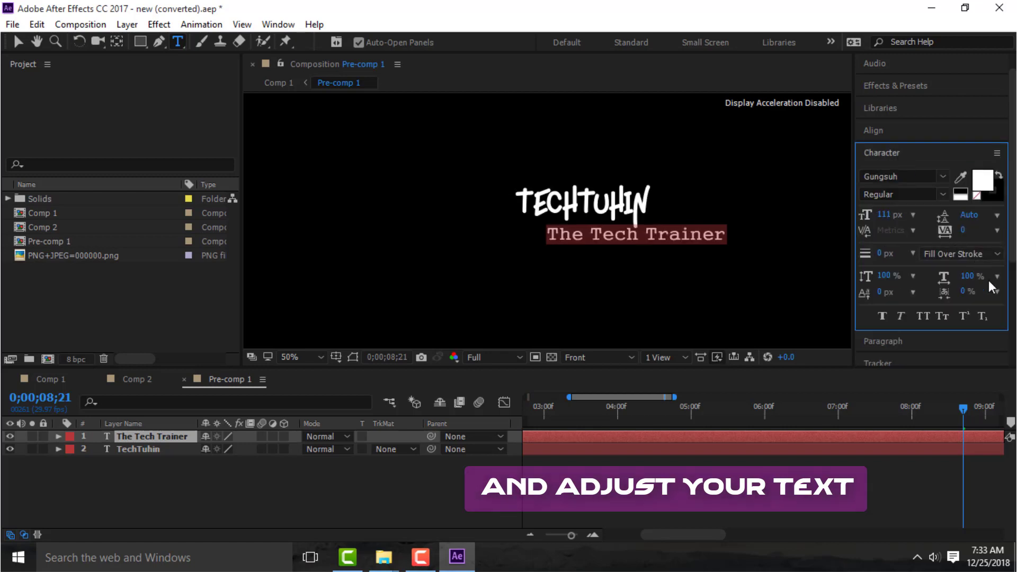
click(636, 211)
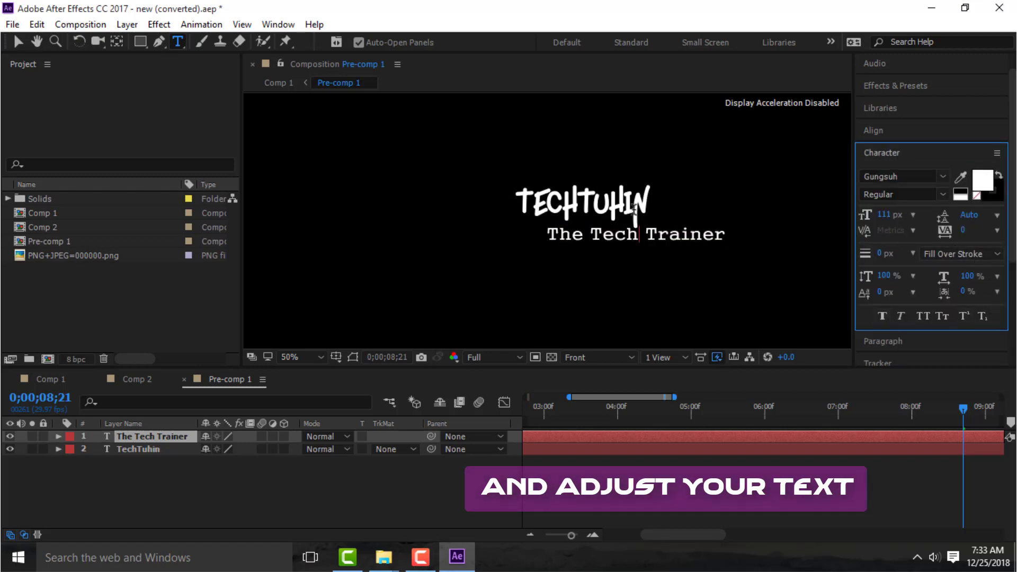
double_click(139, 448)
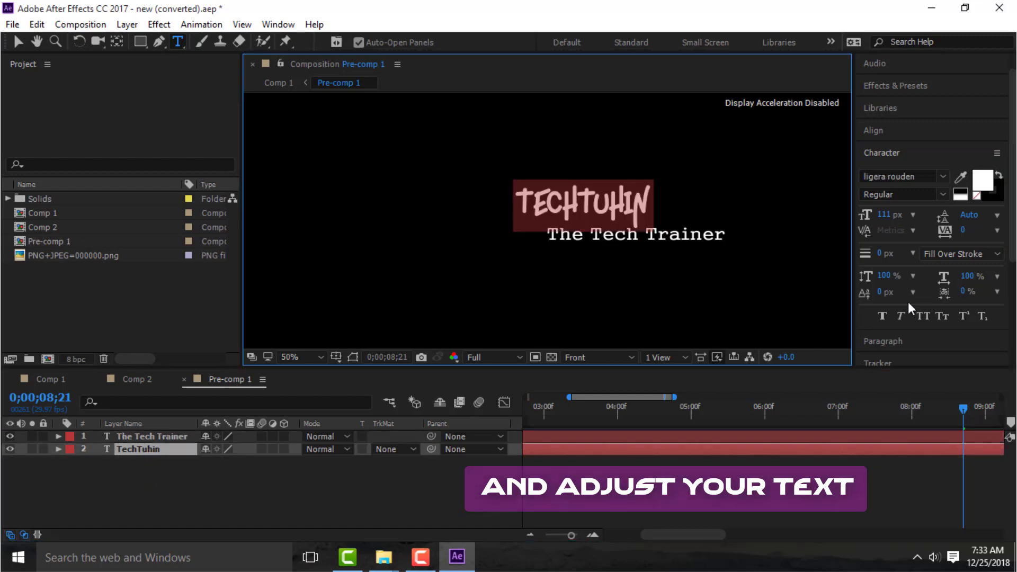
click(887, 317)
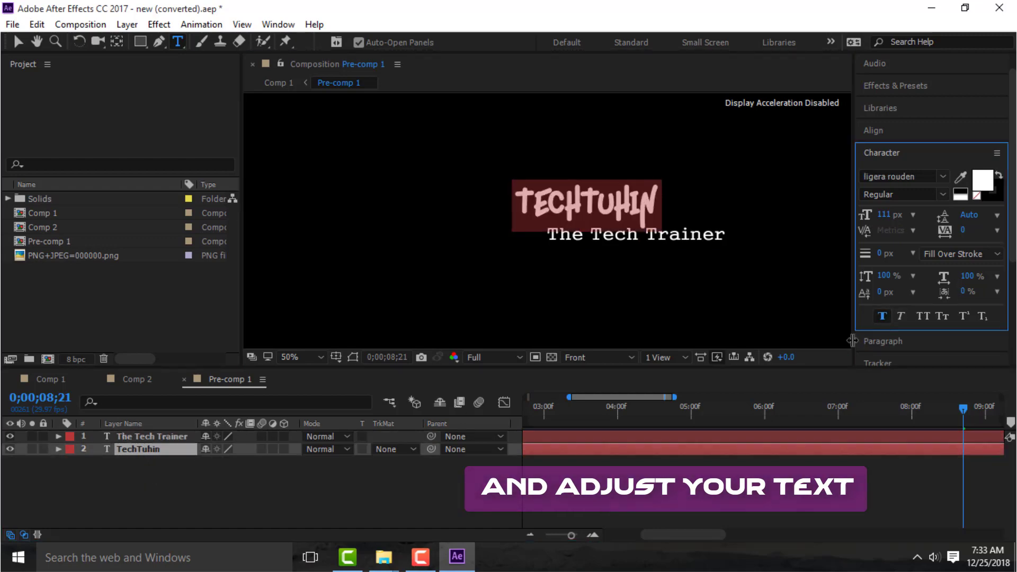
click(885, 316)
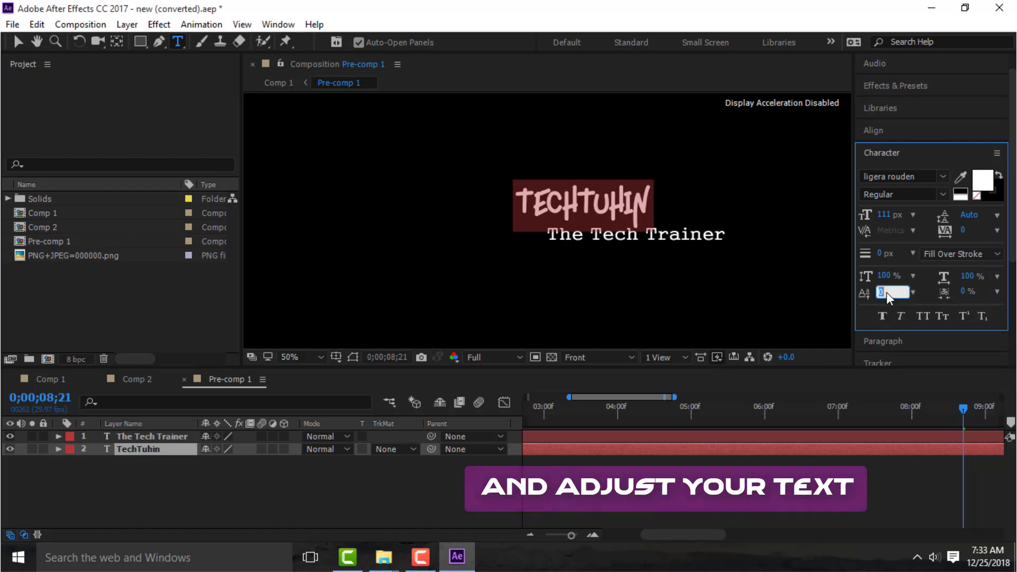
Raise the title's baseline shift through 5 and 10 px to 15 px.
text(5)
key(Return)
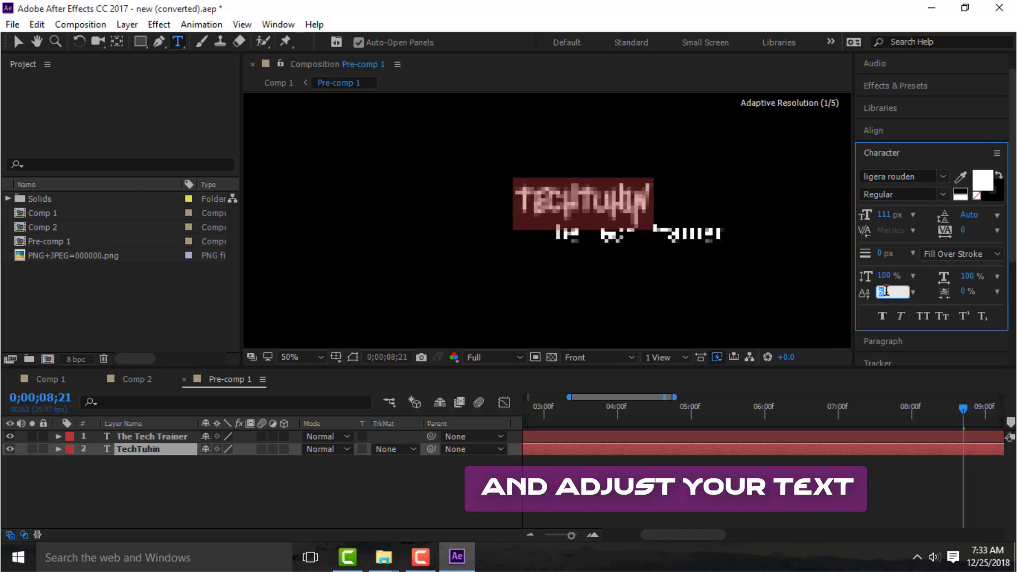
text(10)
key(Return)
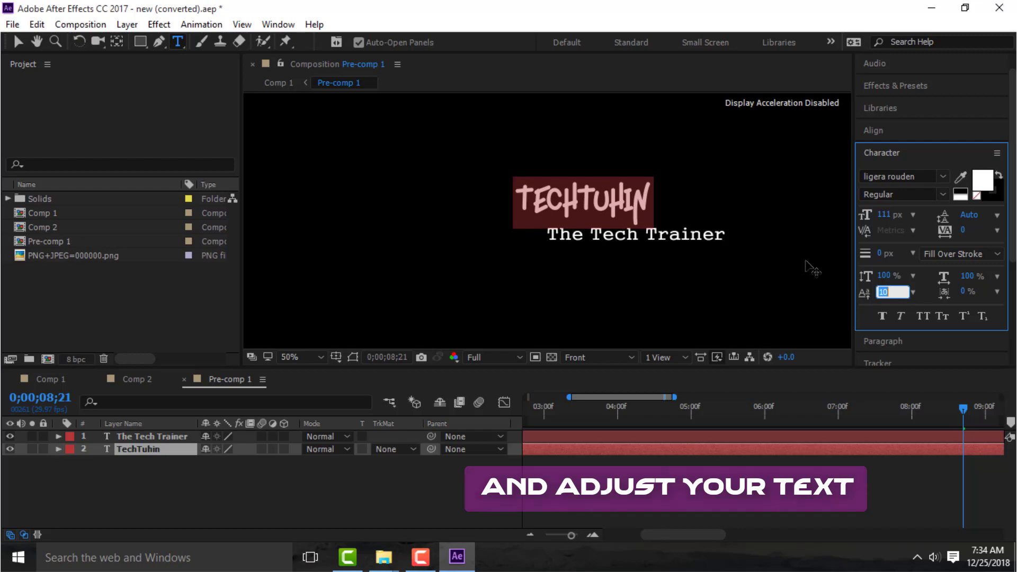
text(15)
key(Return)
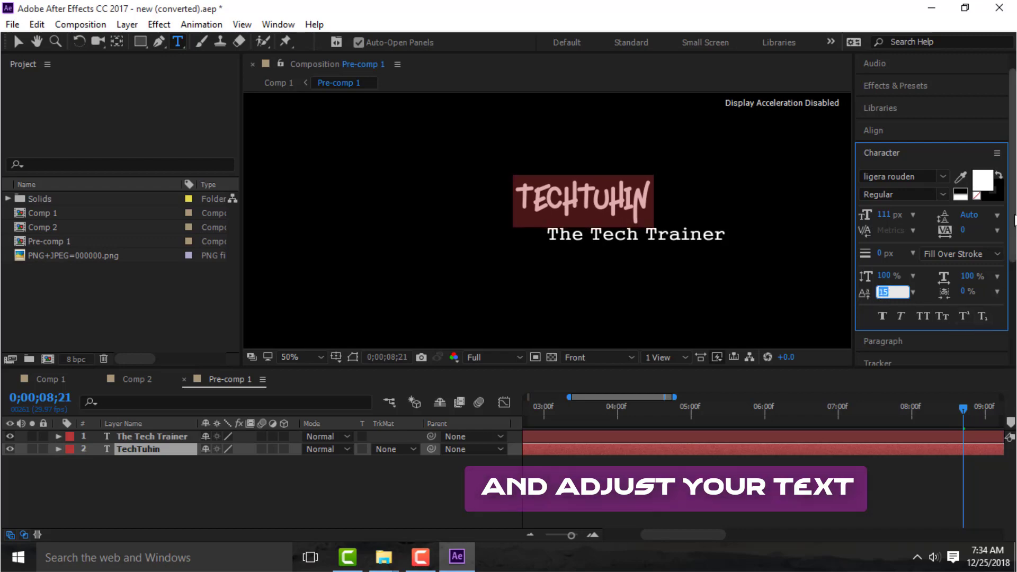
scroll(899, 208, down, 2)
scroll(898, 208, down, 3)
Try first-line indents of 7 px, then 11 px, on the TECHTUHIN title.
click(898, 206)
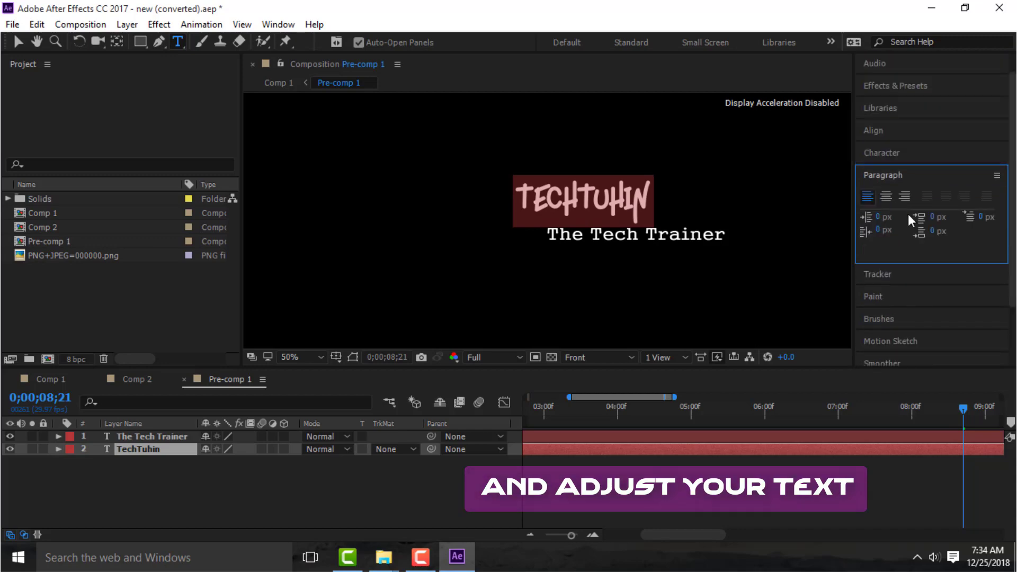
text(7)
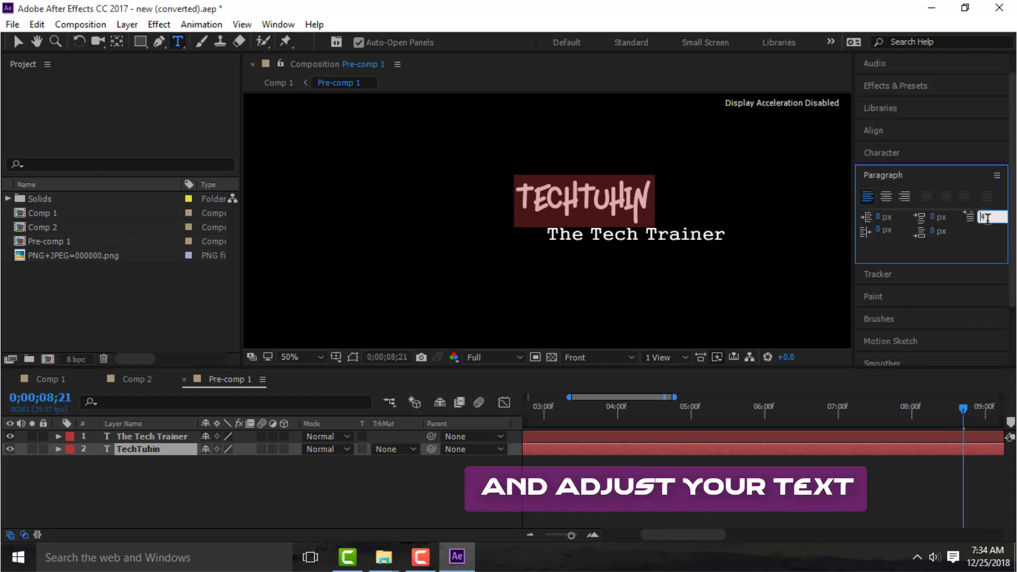
key(Return)
text(11)
key(Return)
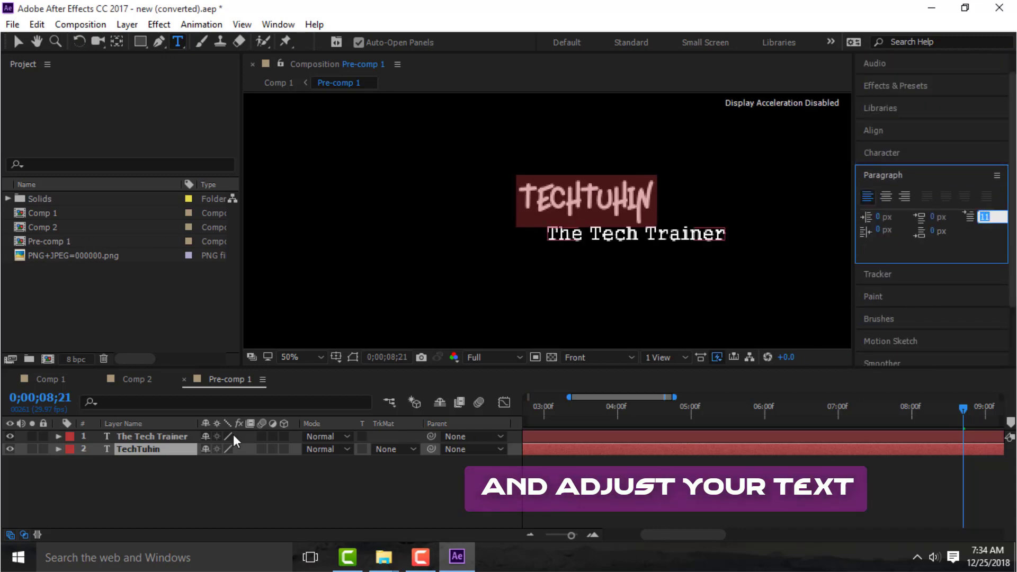
Check the layout in Comp 1, scrubbing from 05;27 to 09;10 where the full logo shows.
click(56, 383)
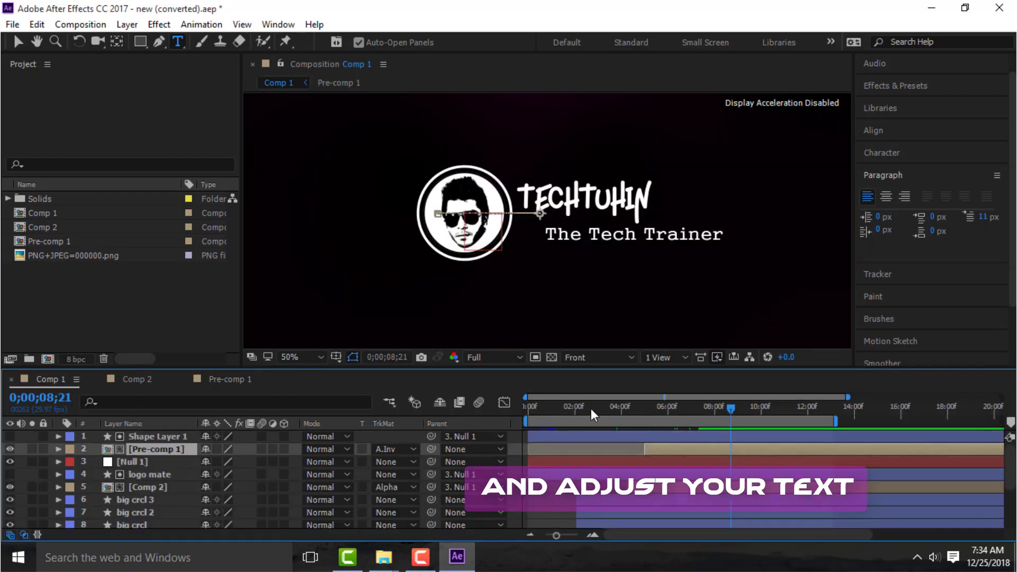
click(668, 411)
drag(667, 412, 748, 413)
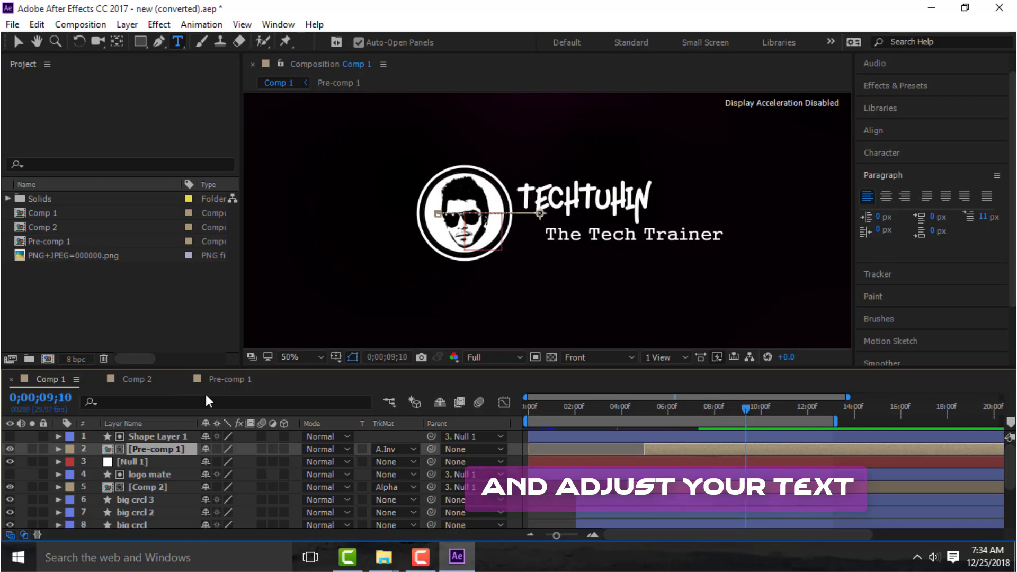
Back in Pre-comp 1, select the TECHTUHIN text and set its first-line indent to 24 px.
click(223, 381)
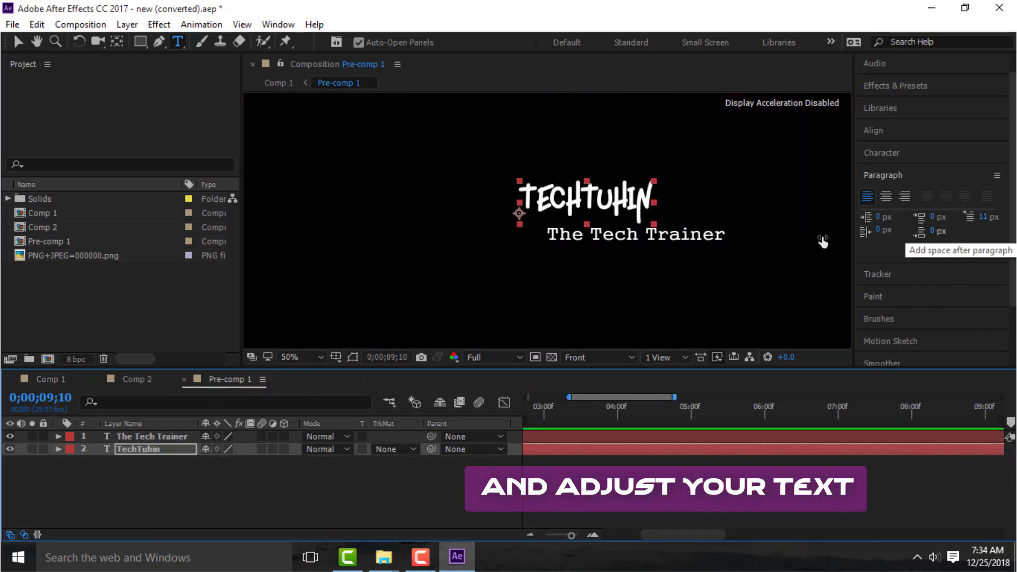
drag(981, 220, 929, 217)
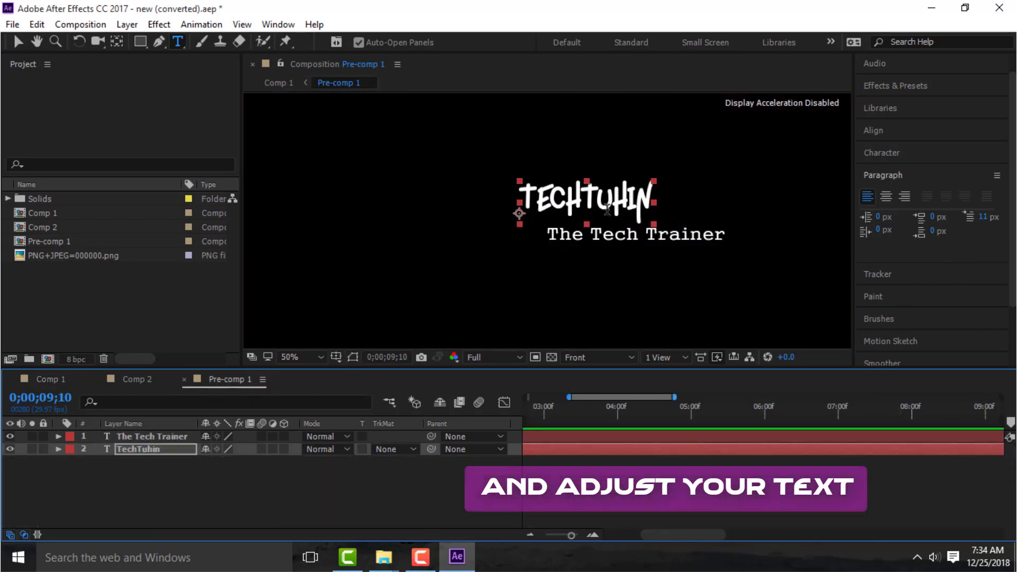
click(981, 217)
text(24)
key(Return)
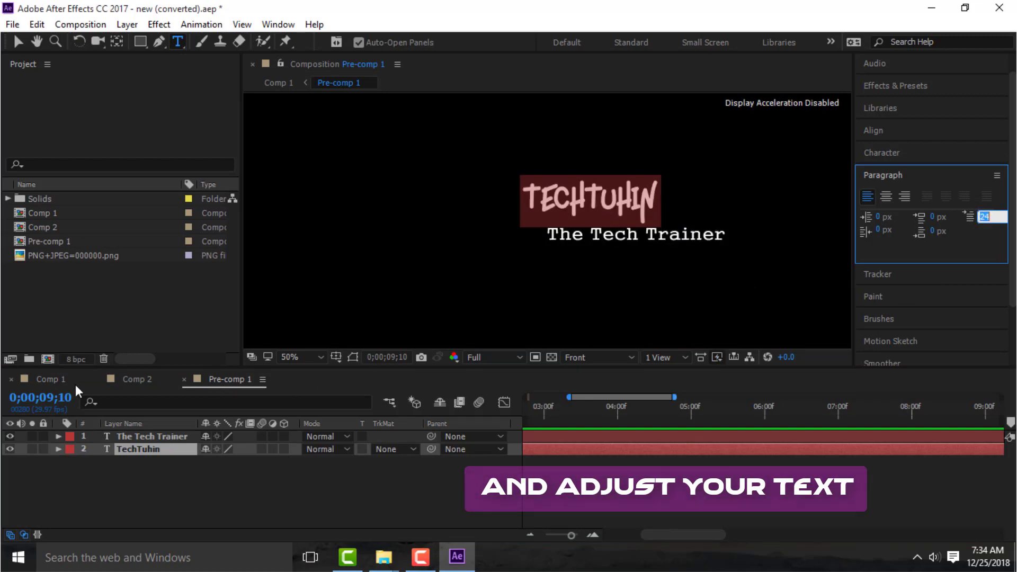
Review the result in Comp 1, then step back through the nested compositions into Pre-comp 1.
click(53, 379)
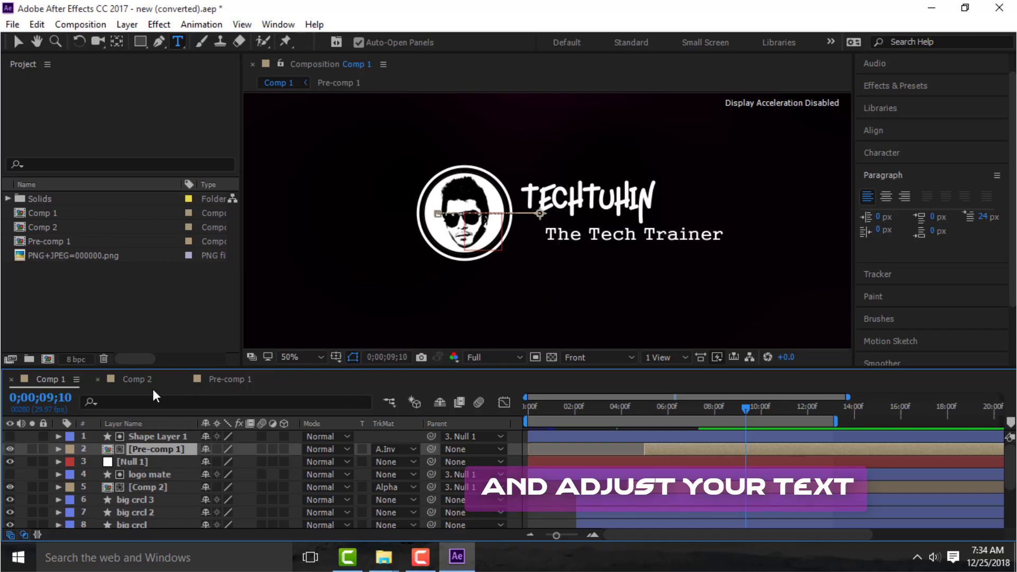
click(138, 383)
click(221, 379)
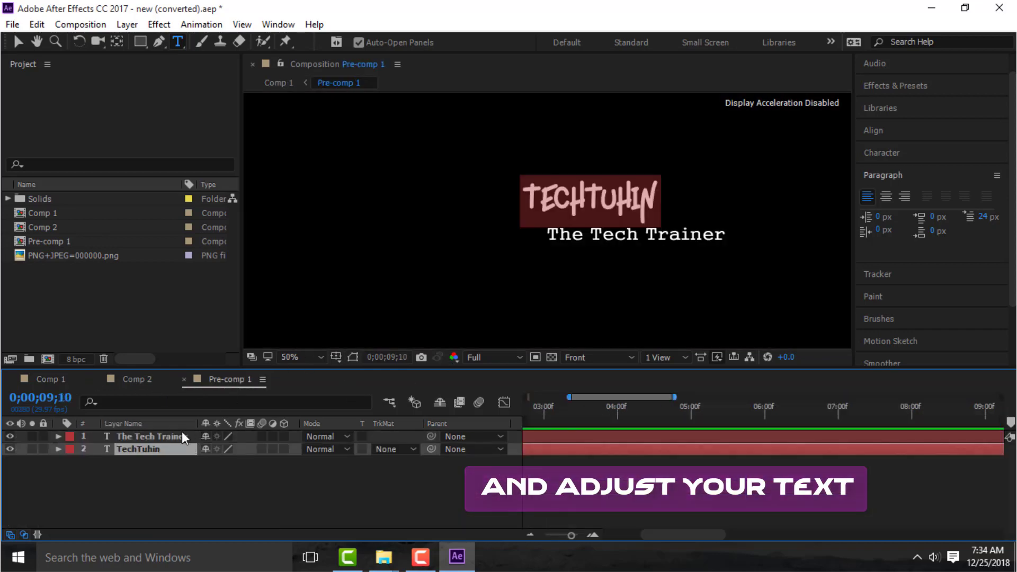
Narrow The Tech Trainer subtitle to 73% Horizontal Scale in the Character panel, then return to Comp 1.
click(143, 435)
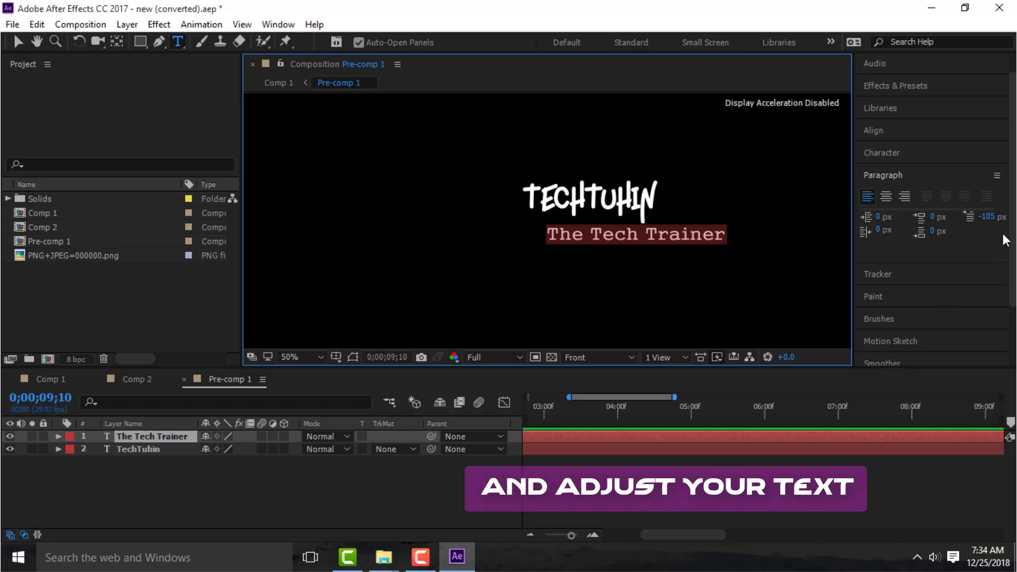
click(952, 175)
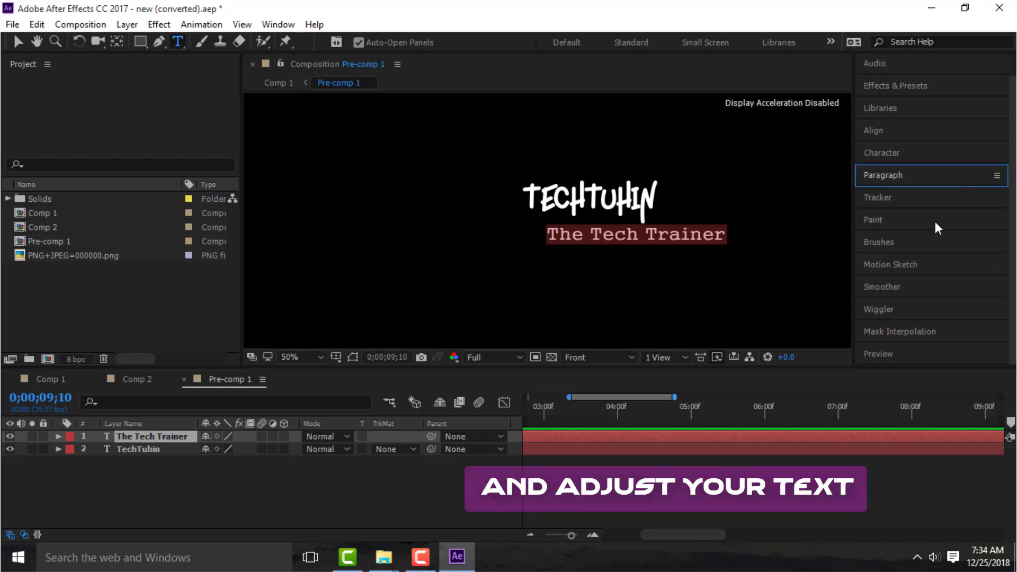
click(901, 177)
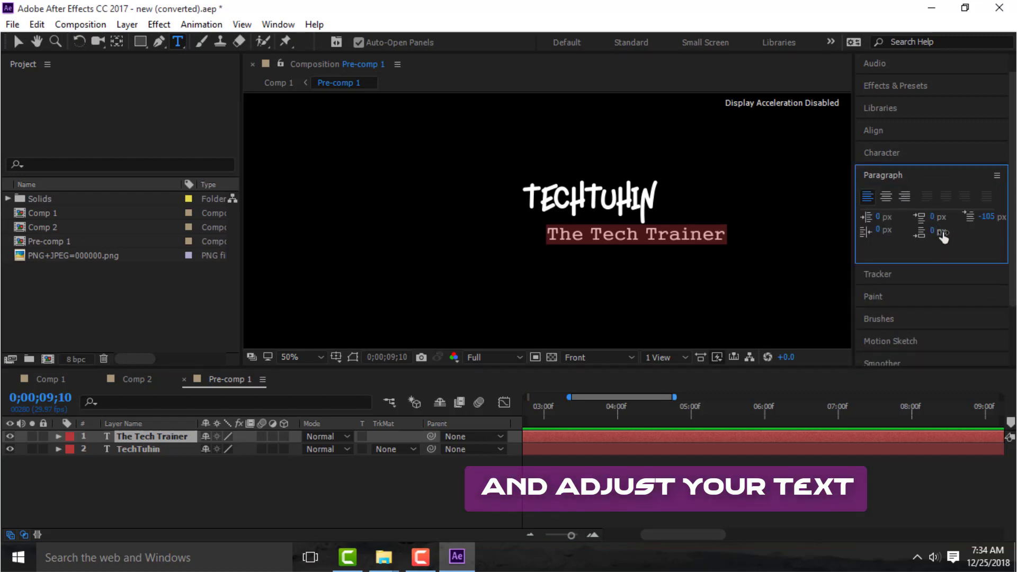
click(892, 154)
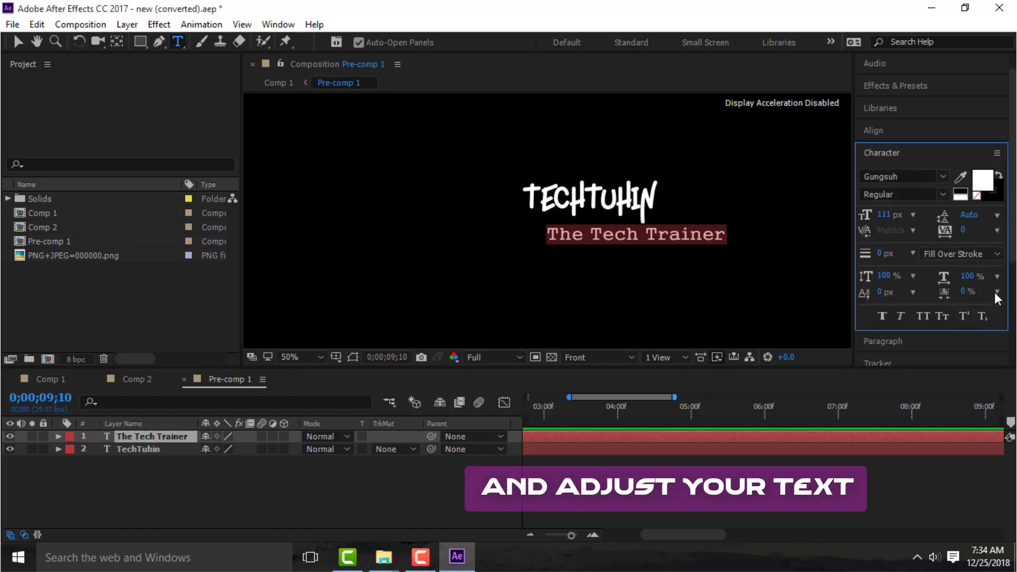
click(979, 276)
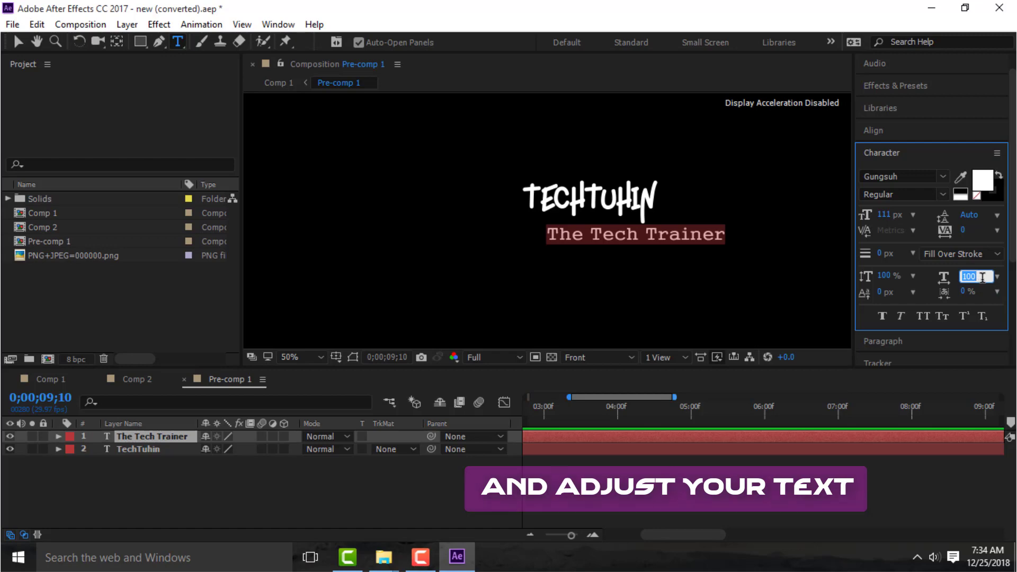
key(Down)
key(Down)
key(Down)
key(Down)
key(Down)
key(Down)
key(Down)
key(Down)
key(Down)
key(Down)
key(Down)
key(Down)
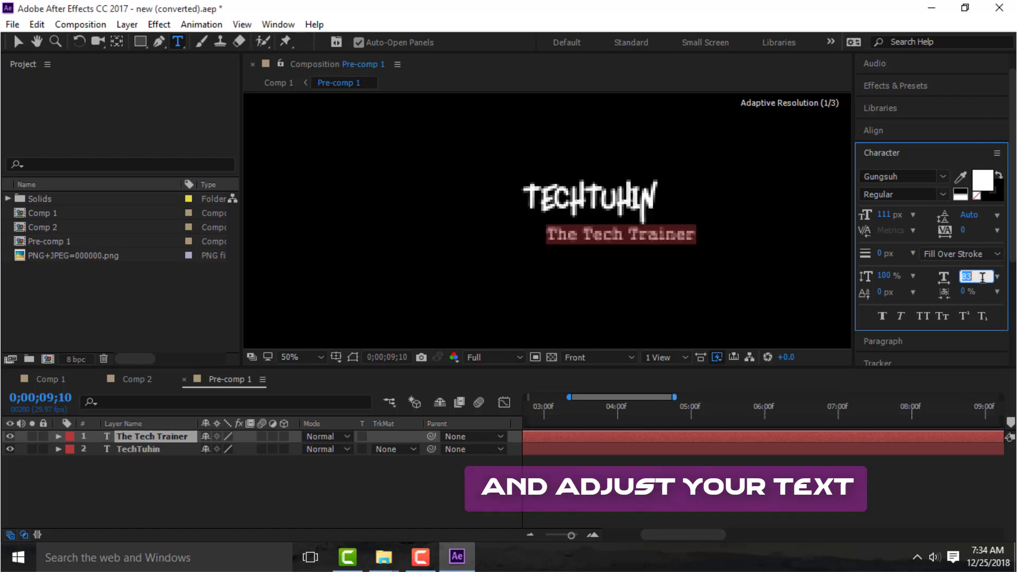
key(Down)
key(Down)
key(Down)
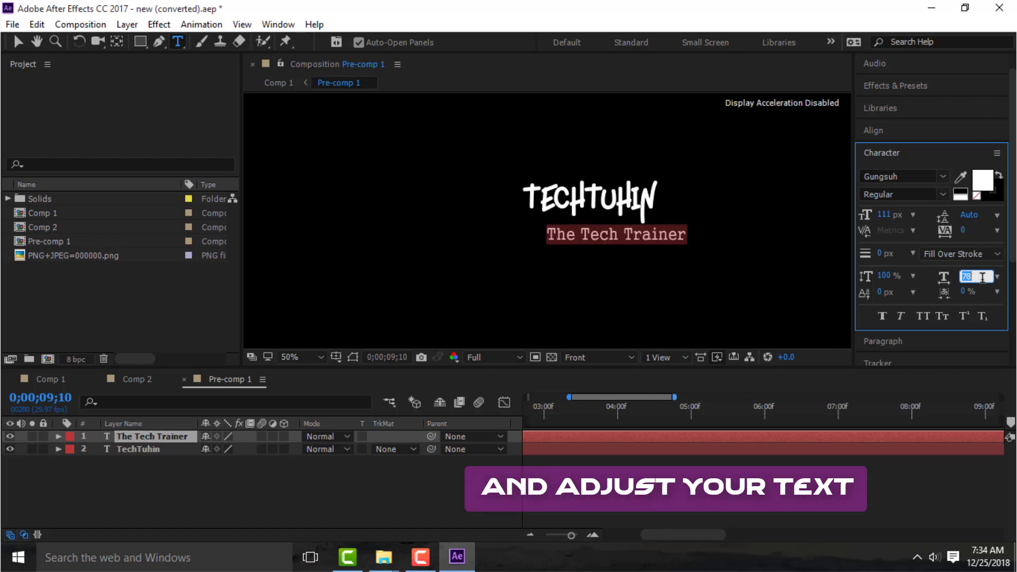
key(Down)
key(Down)
key(Down)
key(Down)
key(Down)
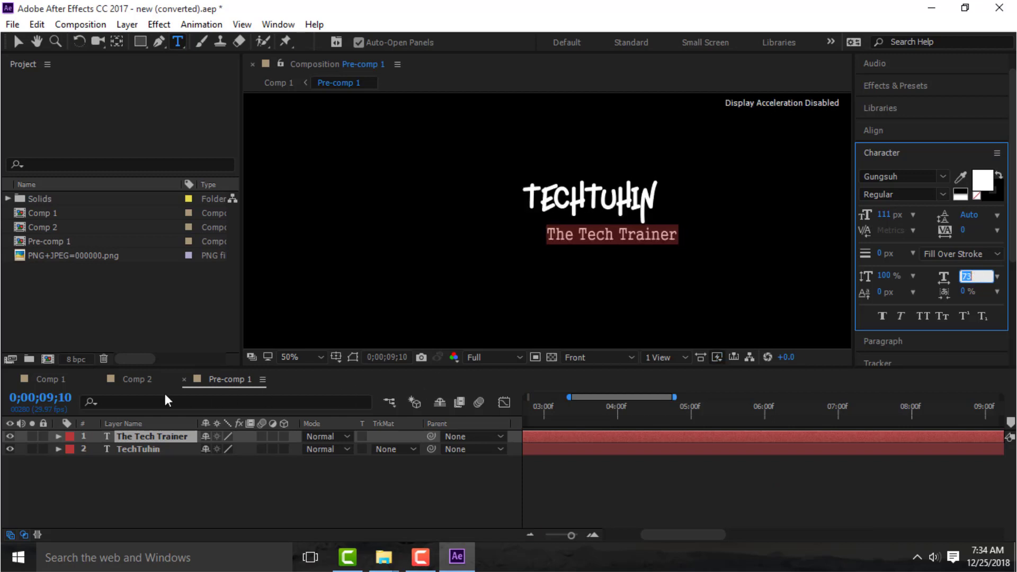
click(47, 379)
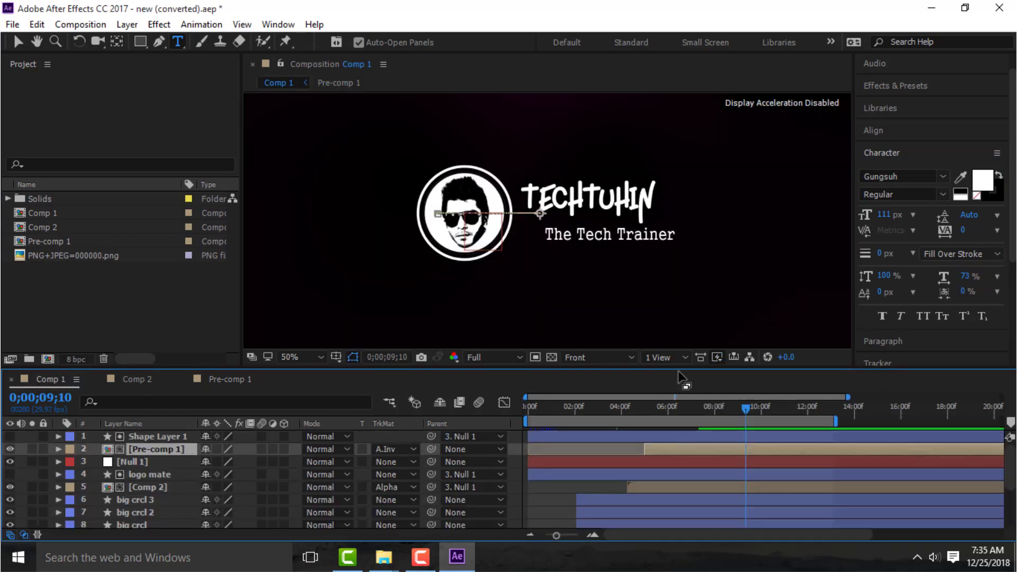
Rewind Comp 1 to about two seconds in and preview the intro with the narrowed subtitle.
drag(747, 417, 523, 413)
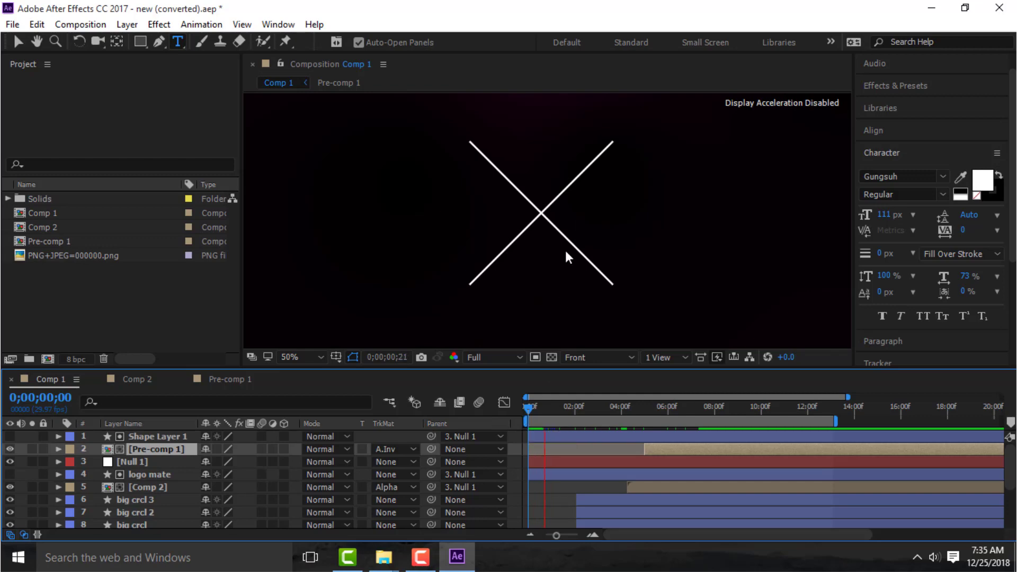
scroll(565, 249, down, 2)
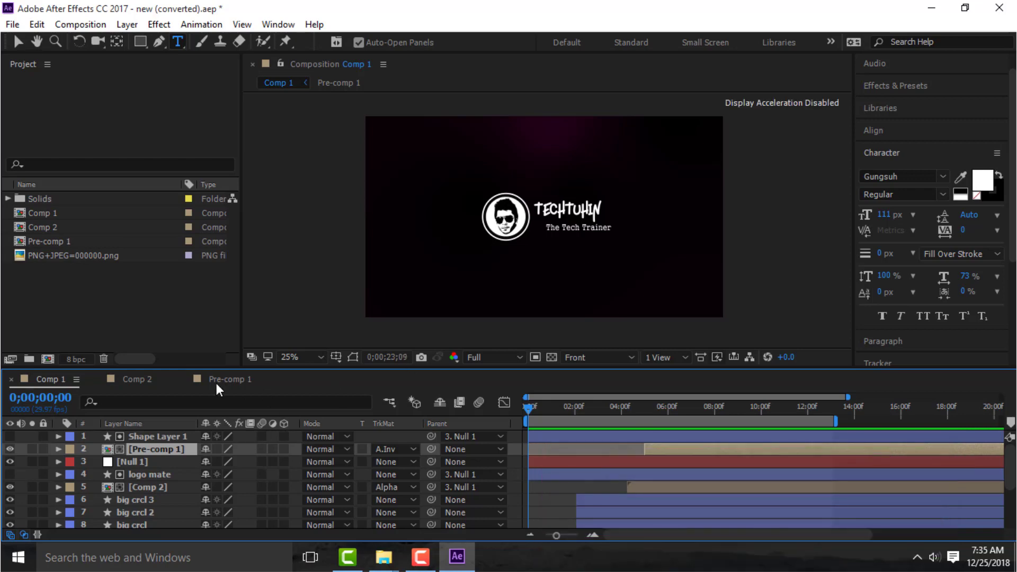
Close the Pre-comp 1 and Comp 2 timelines and return Comp 1 to 0;00;00;00.
click(187, 380)
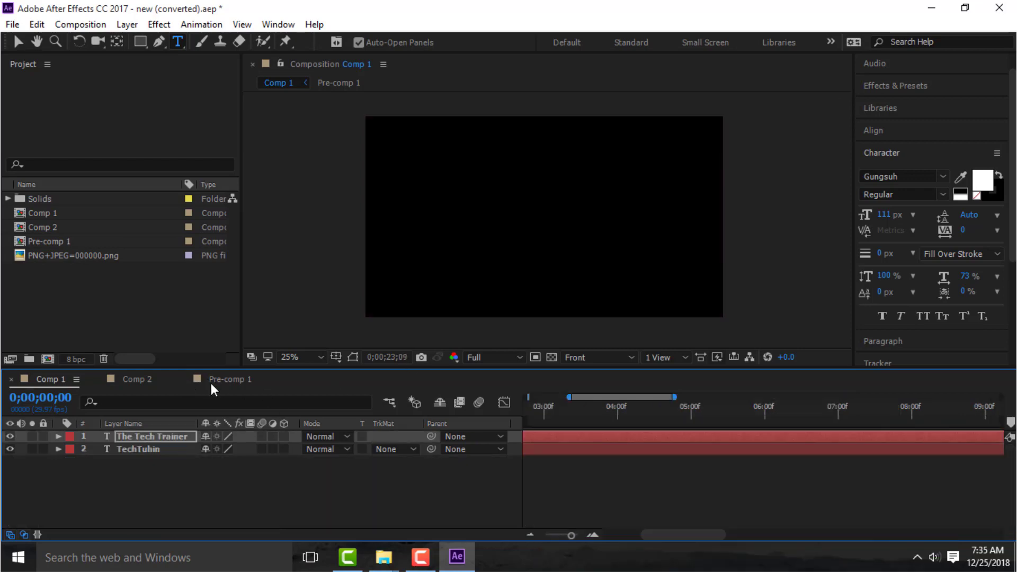
click(184, 379)
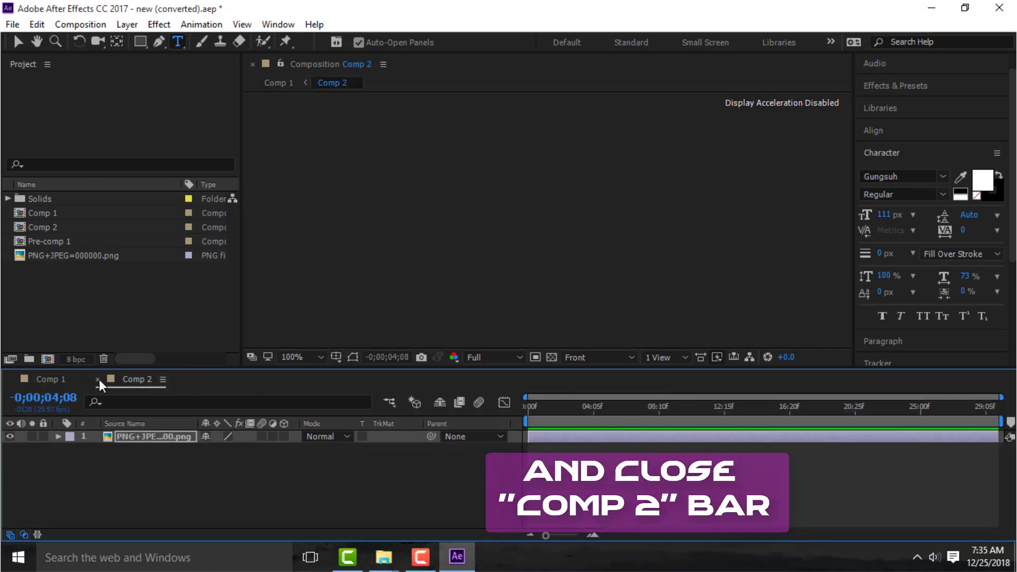
click(98, 380)
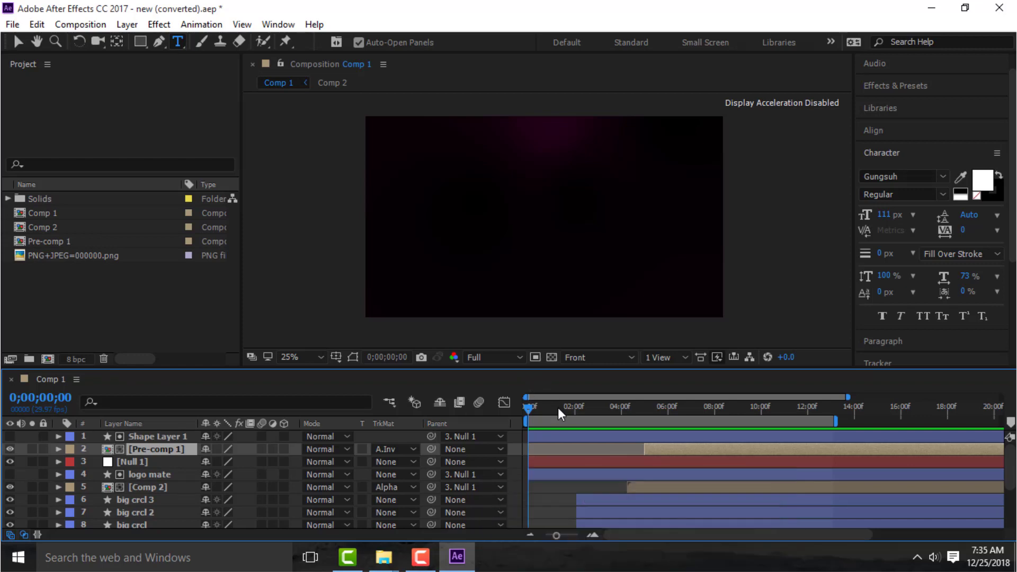
drag(558, 408, 619, 412)
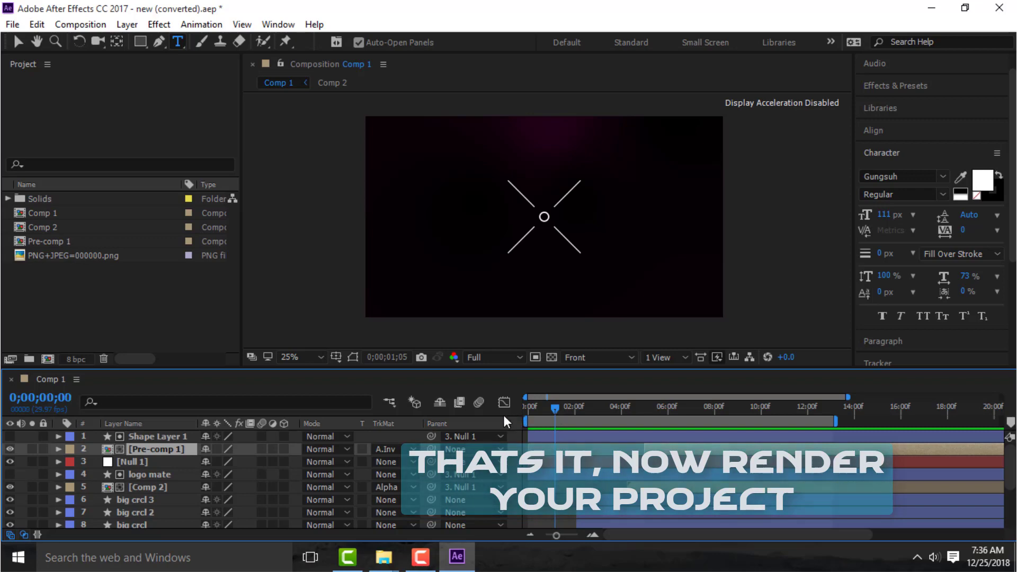
key(Home)
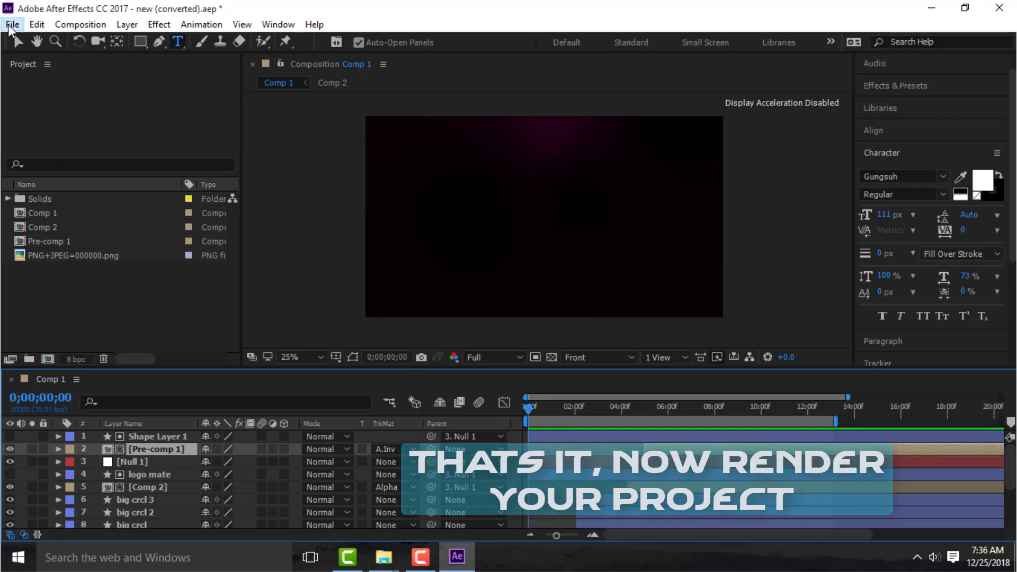
Add Comp 1 to the Render Queue via File > Export, delete the finished entry, and choose Best Settings.
click(12, 25)
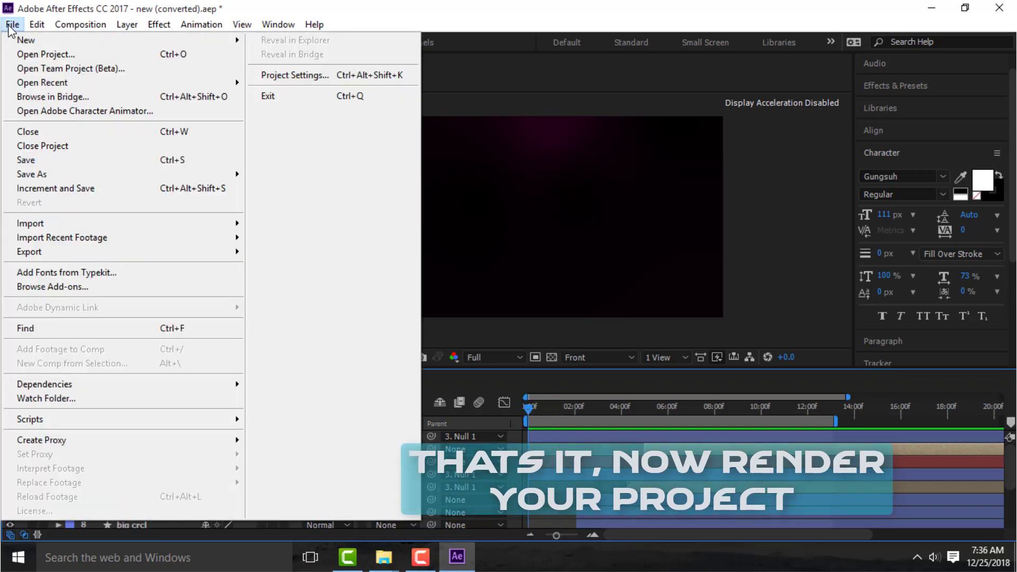
mouse_move(98, 223)
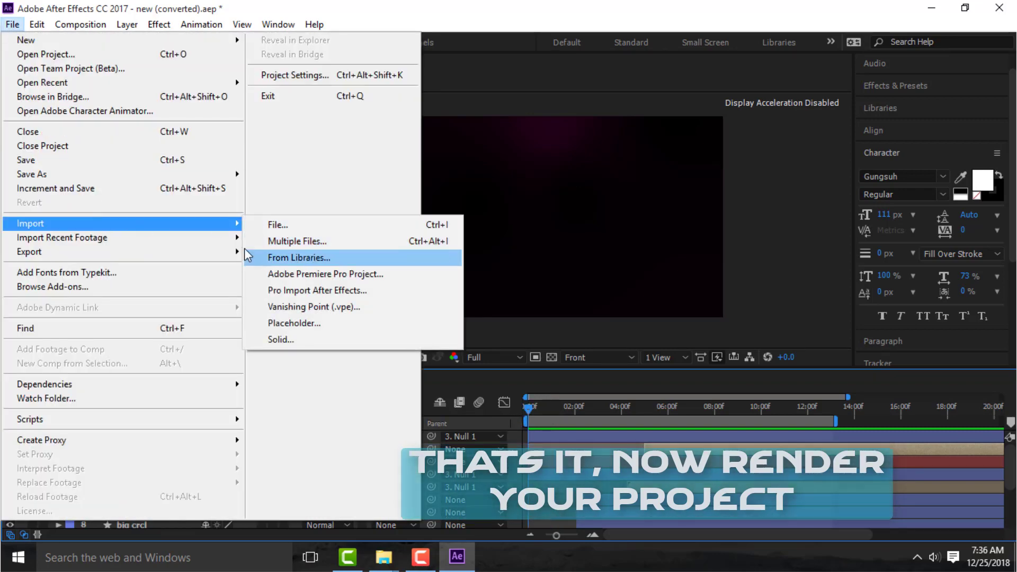
mouse_move(132, 252)
click(271, 271)
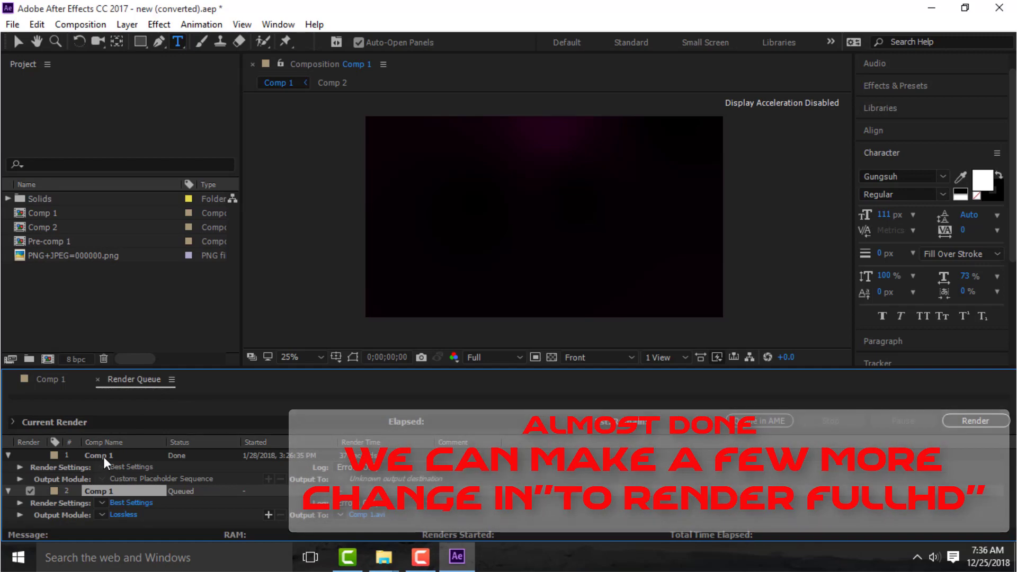
click(102, 454)
key(Delete)
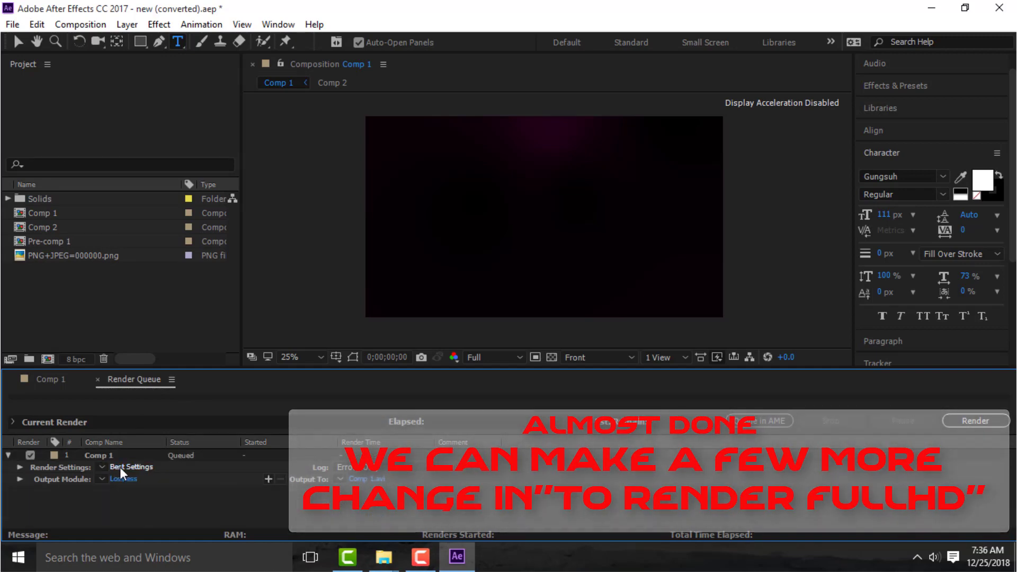
click(120, 467)
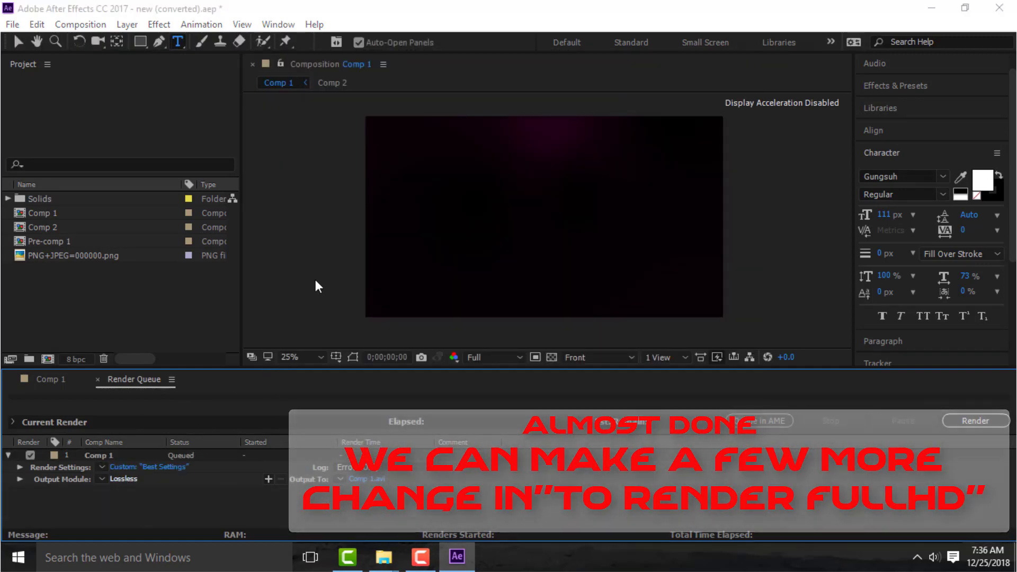
Set the Output Module format to QuickTime, reviewing its compression options before confirming.
click(439, 93)
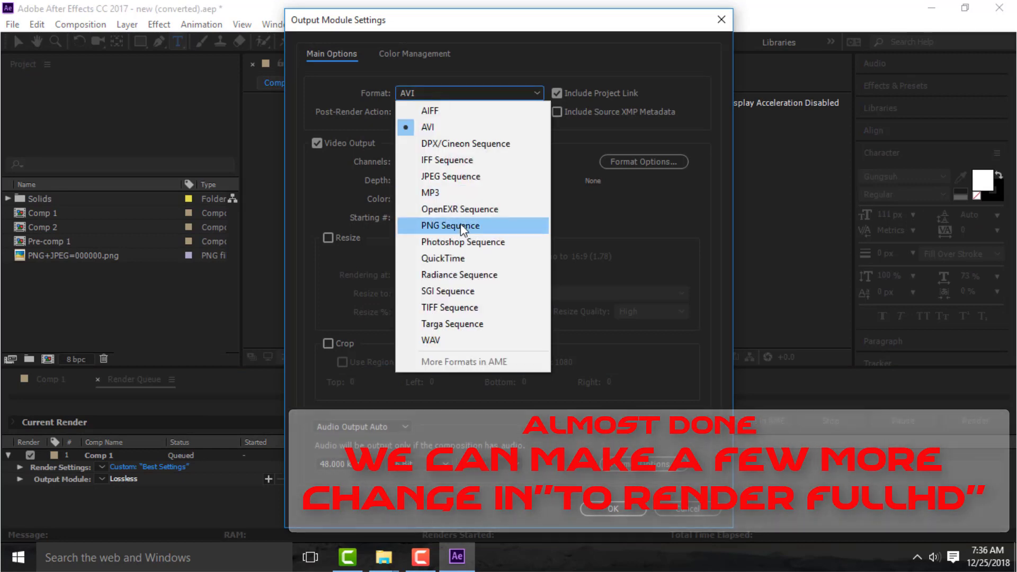
click(443, 258)
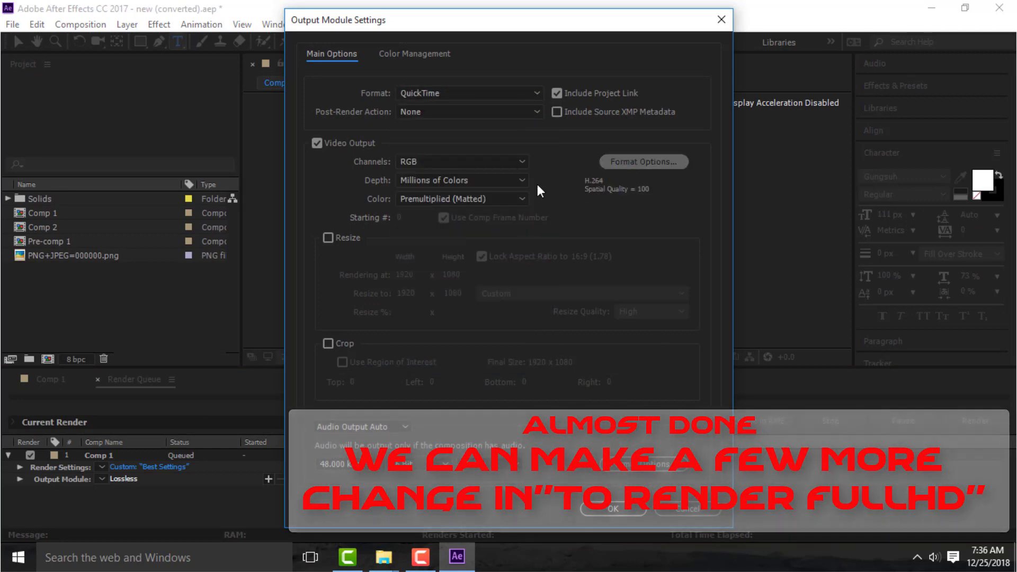
click(644, 161)
click(506, 470)
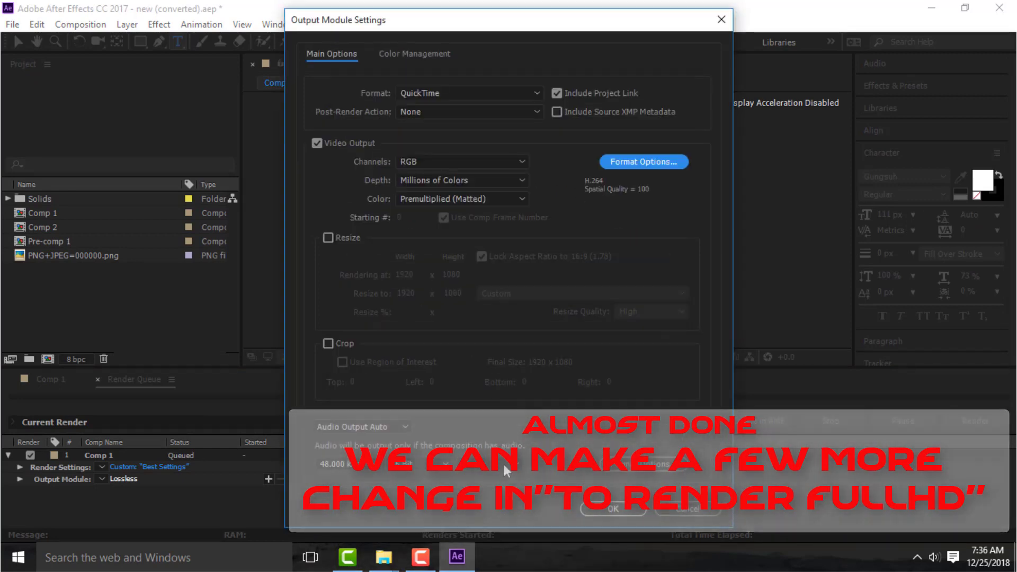
click(609, 514)
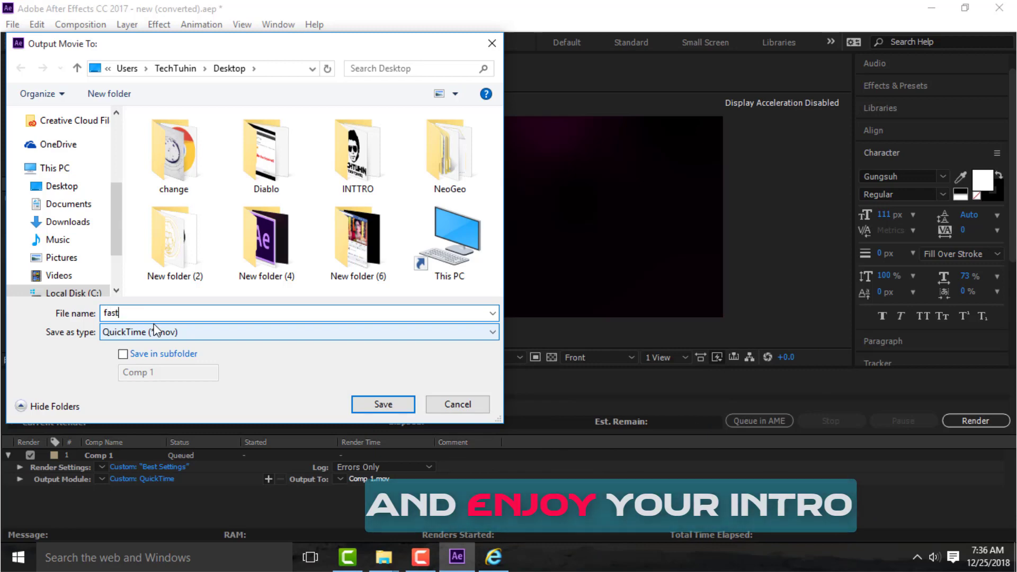
Complete the file name as 'fast render' and save the movie as fast render.mov.
text( render)
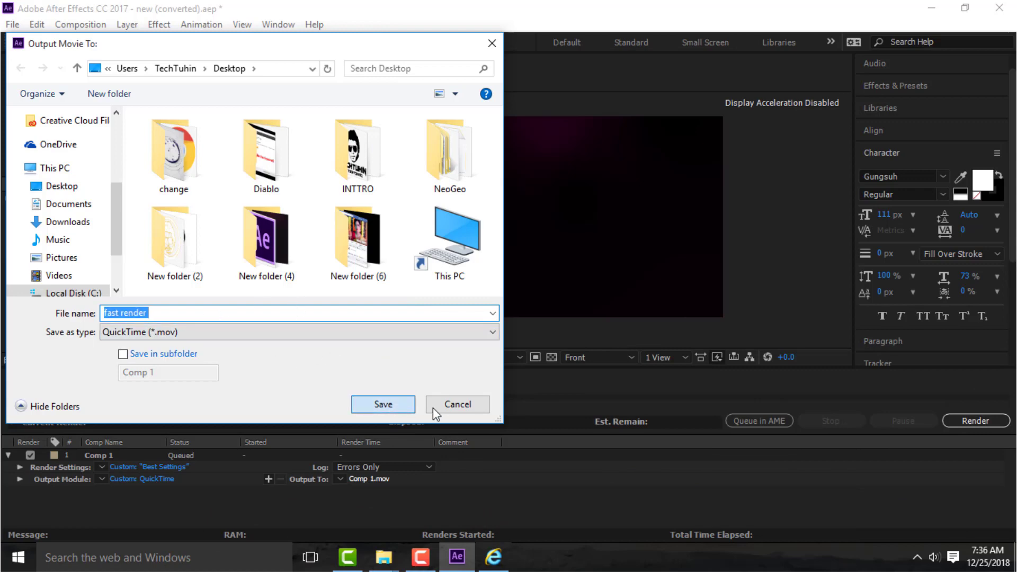
key(Return)
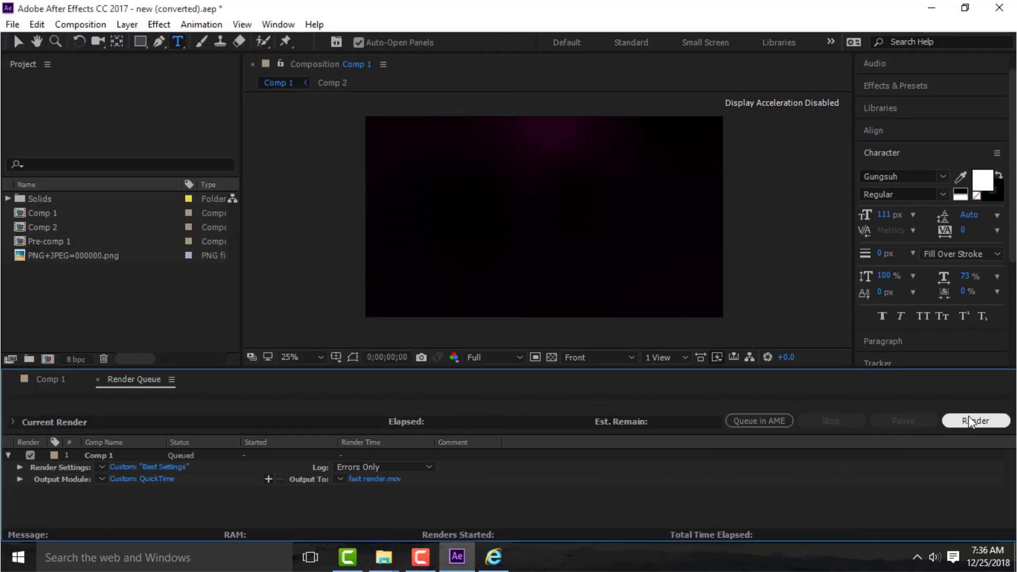